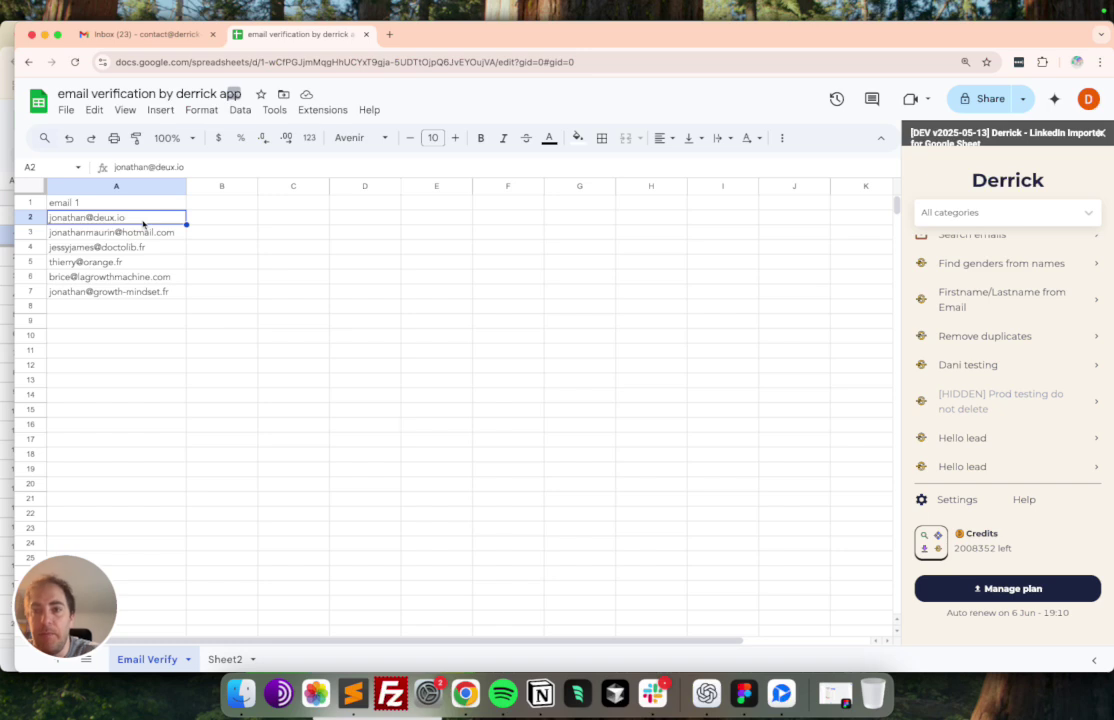
# - Check Extensions for Derrick Staging - Test, then launch Email Verification from the Derrick sidebar
pyautogui.click(330, 113)
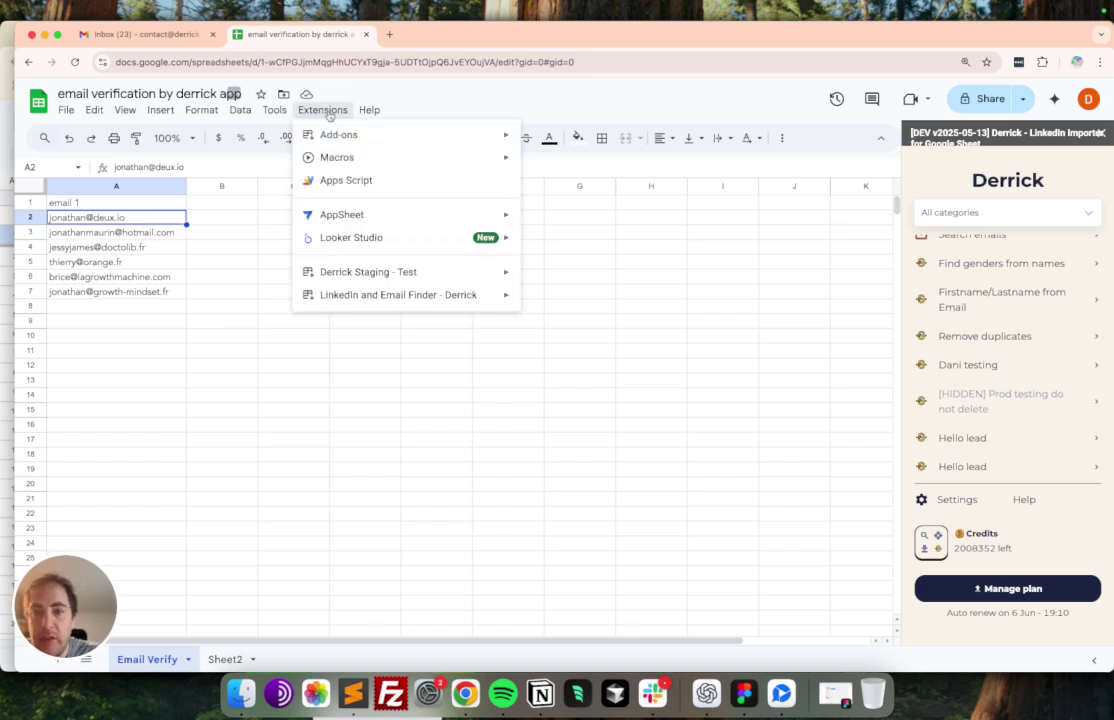
pyautogui.moveTo(375, 285)
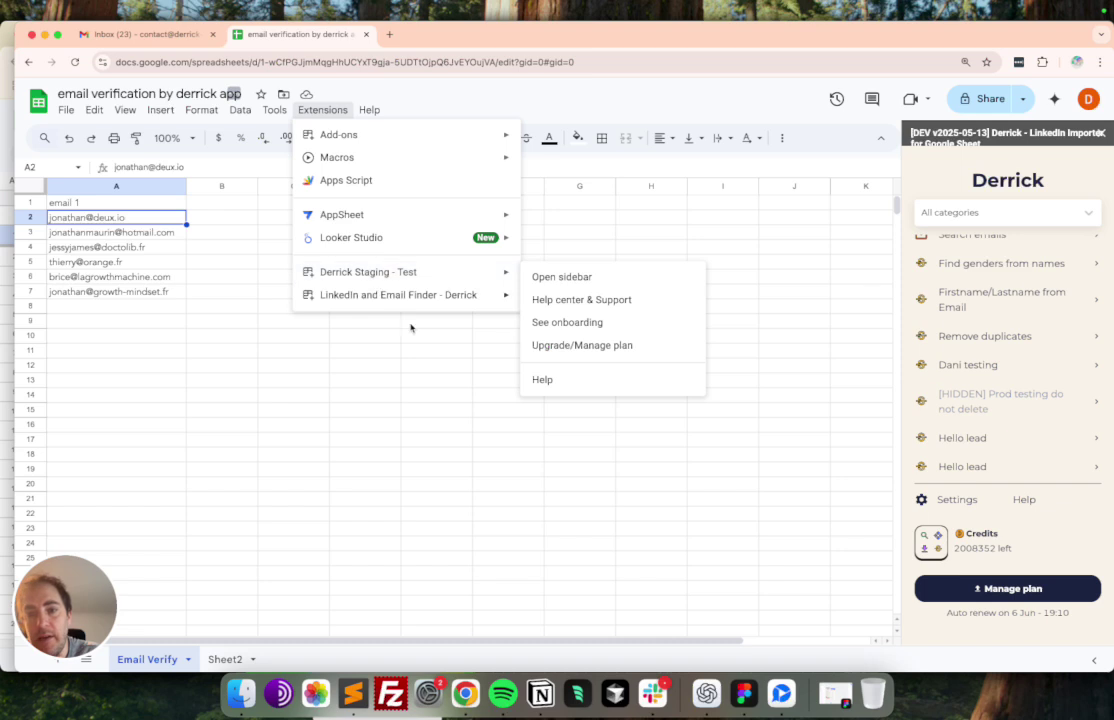
pyautogui.click(362, 378)
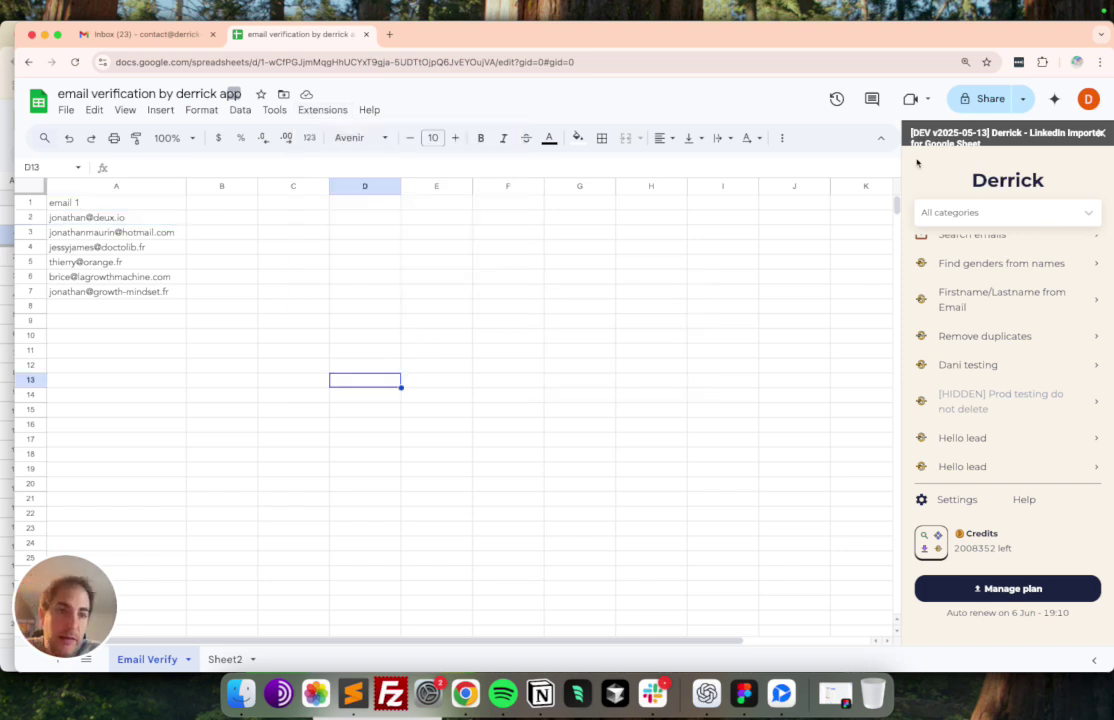
pyautogui.scroll(5, 1015, 383)
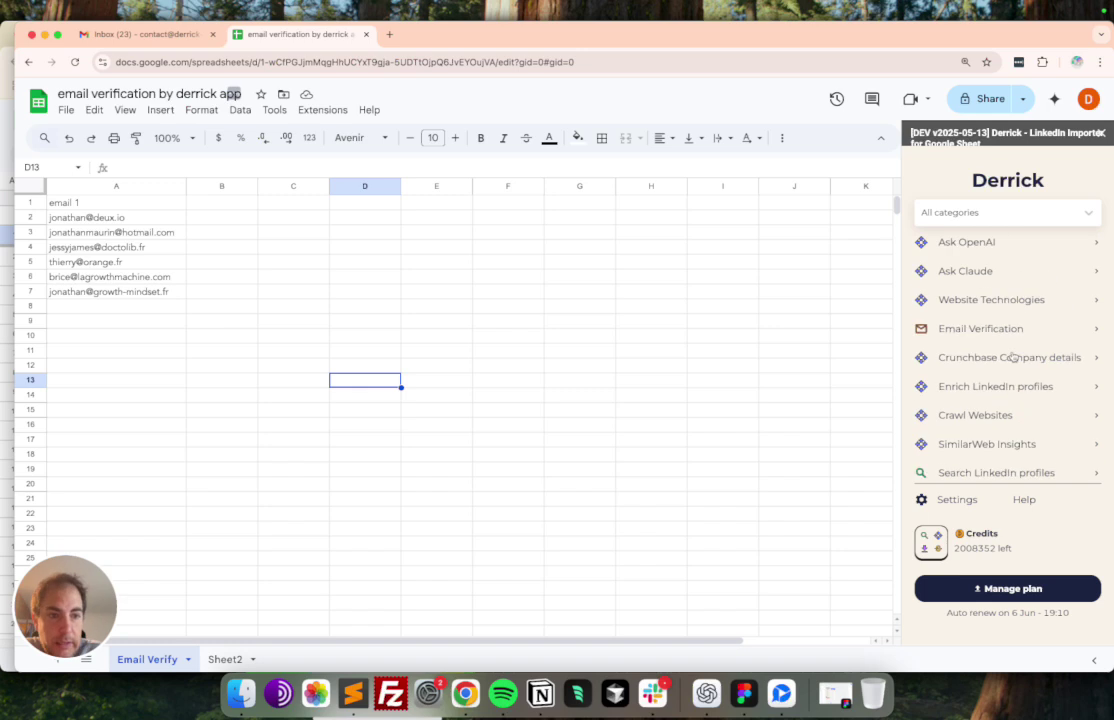
pyautogui.scroll(-3, 1003, 302)
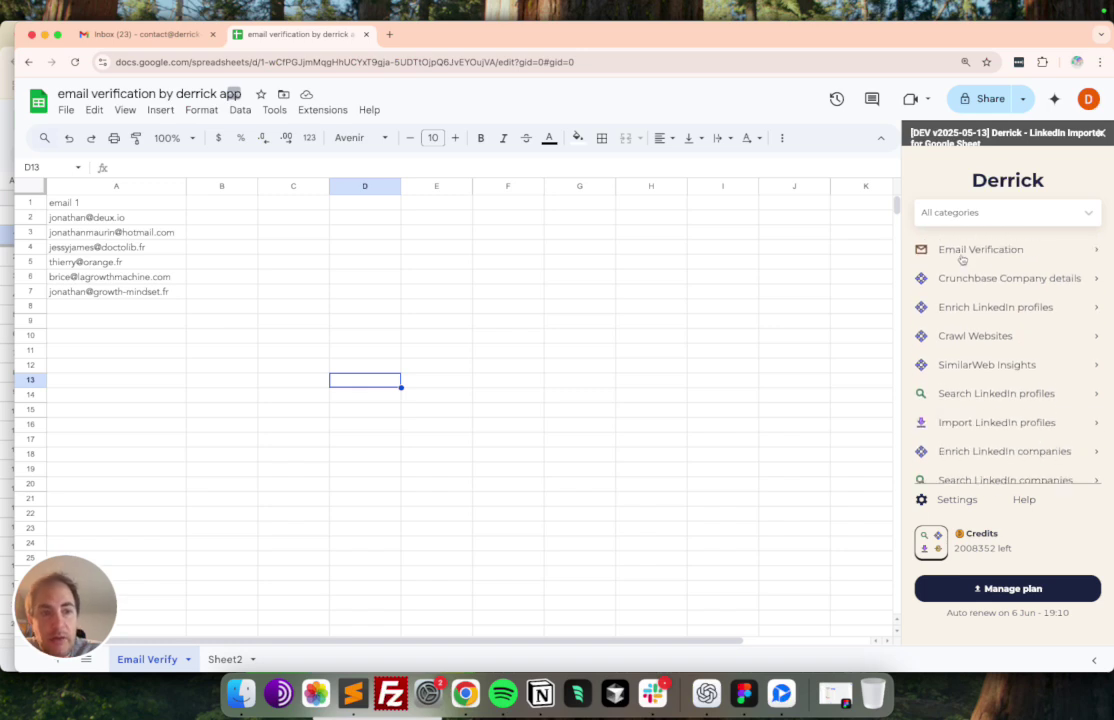
pyautogui.click(945, 251)
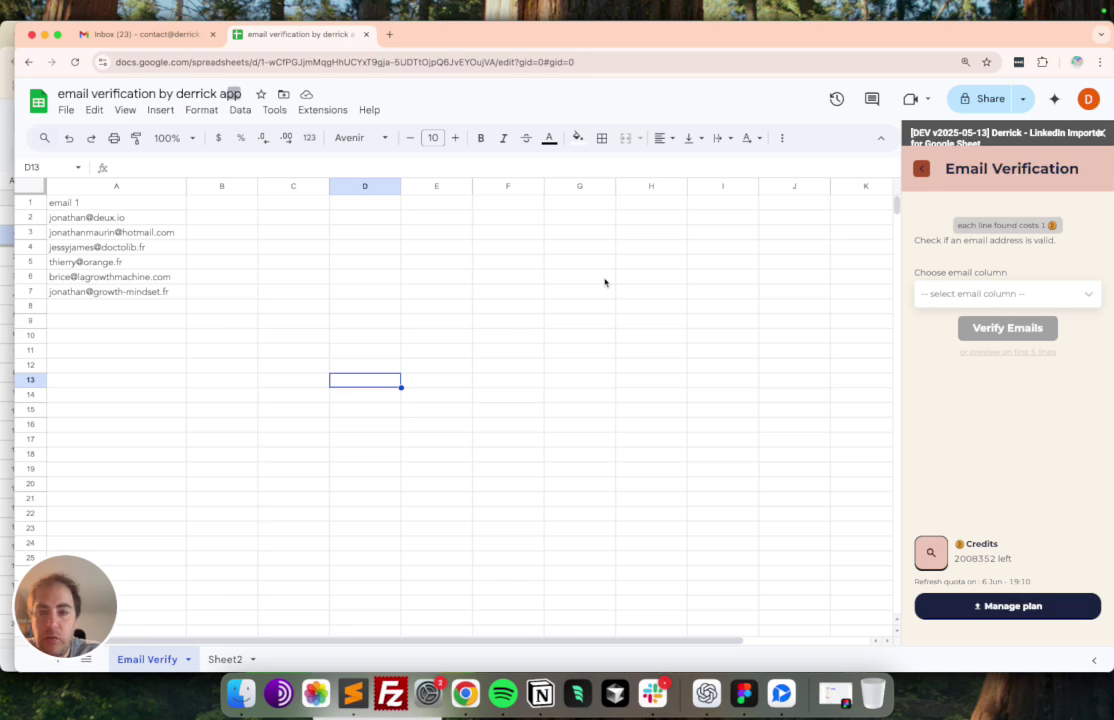
# - Select the email 1 header and the email list down column A
pyautogui.click(150, 186)
pyautogui.click(140, 207)
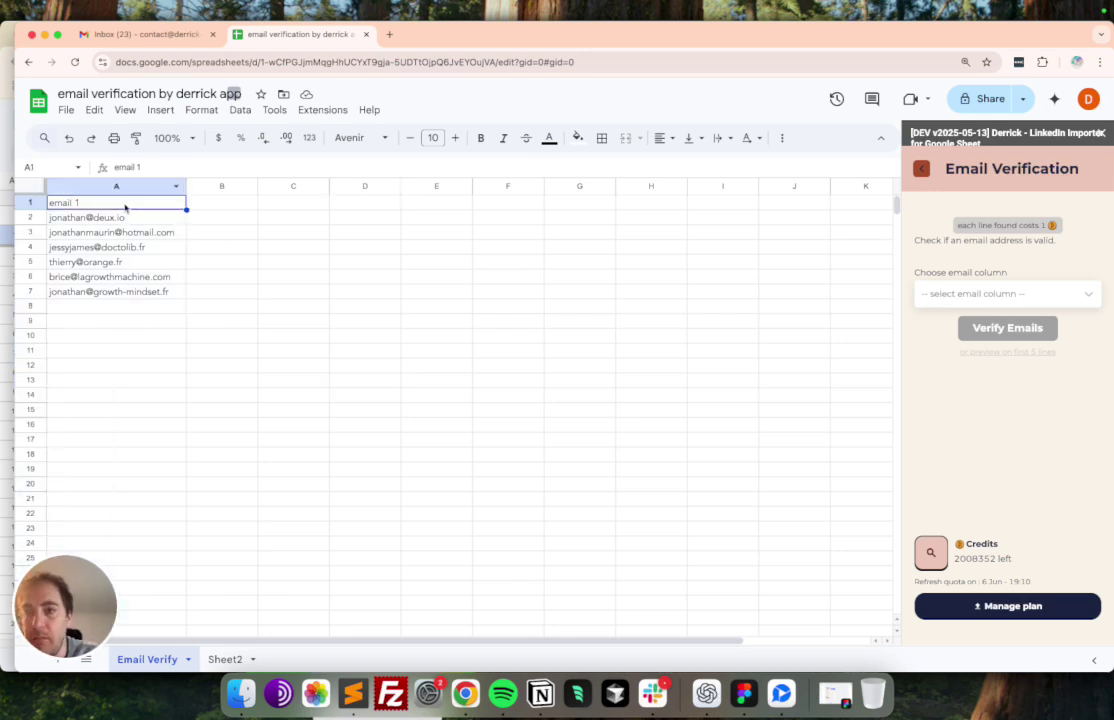
pyautogui.click(236, 204)
pyautogui.press('Left')
pyautogui.press('super+shift+Down')
pyautogui.press('Right')
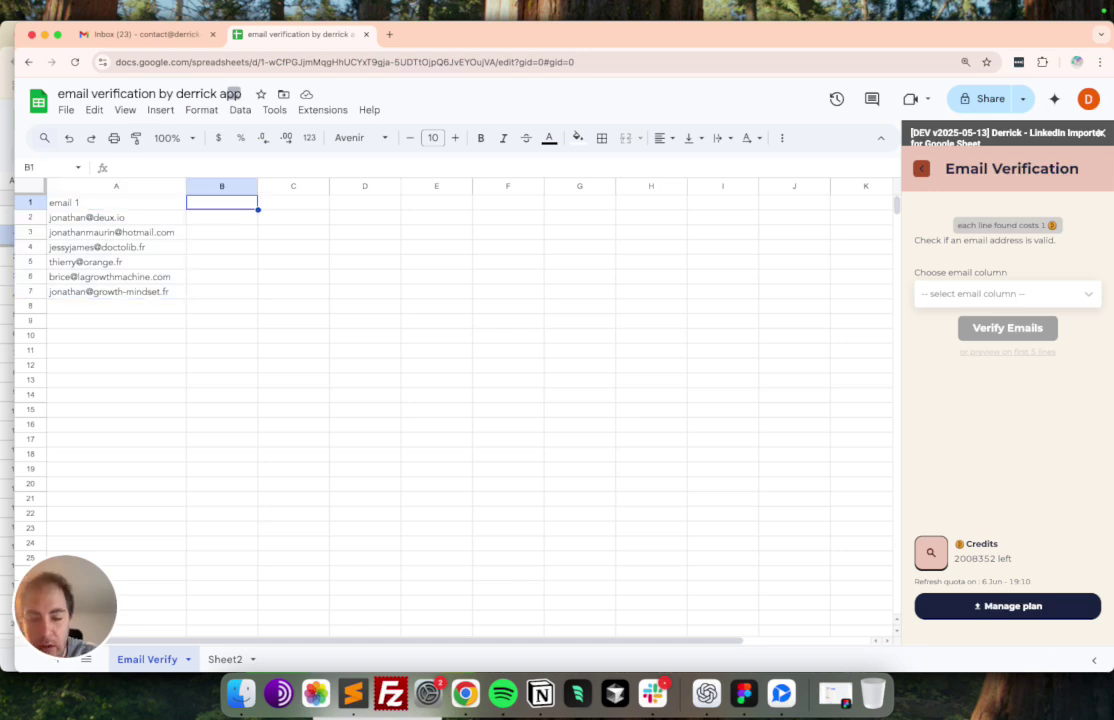
pyautogui.press('Tab')
pyautogui.press('Return')
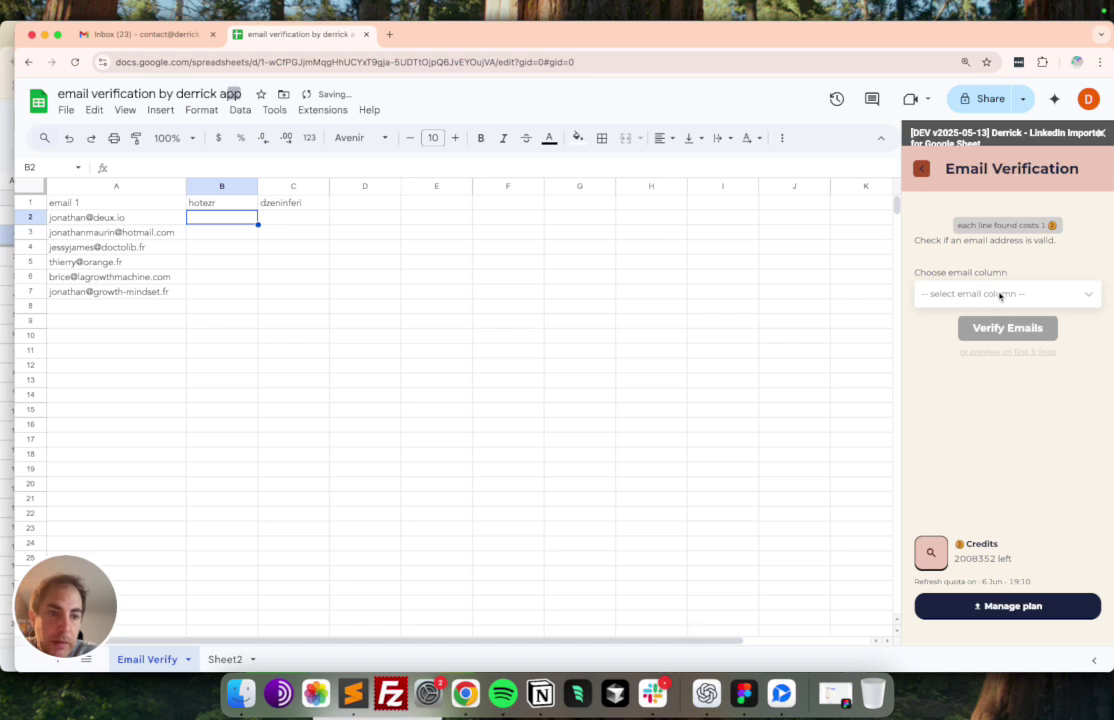
pyautogui.click(1000, 293)
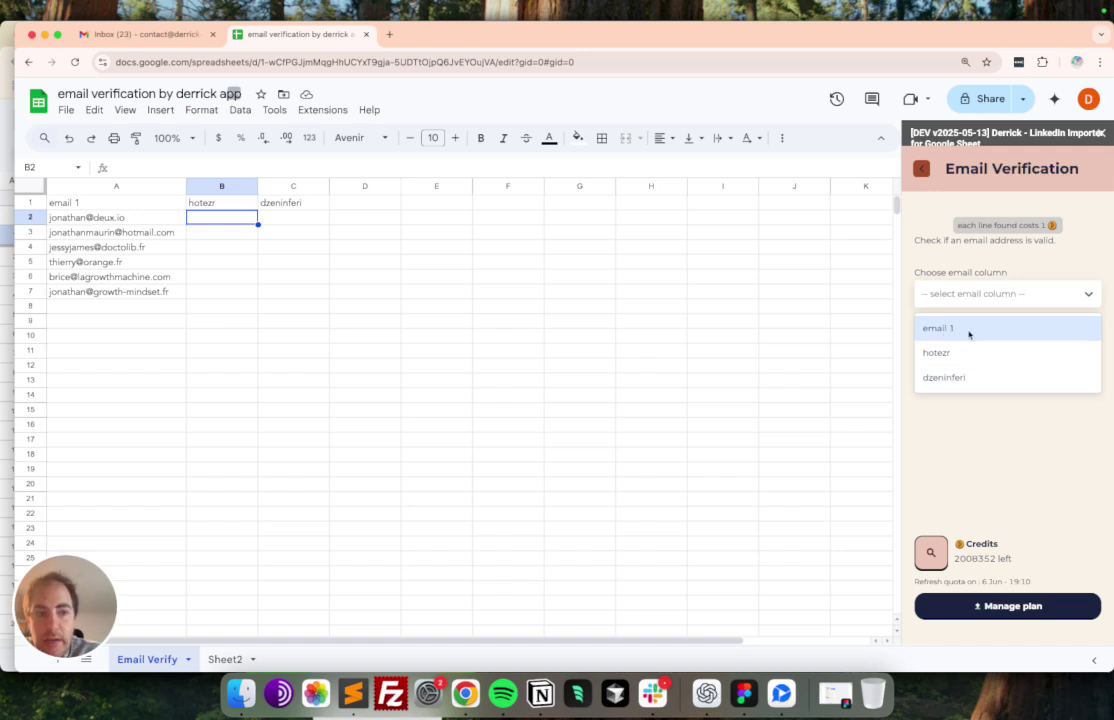
# - Choose 'email 1' as the email column, select the six addresses, and start Verify Emails
pyautogui.click(958, 331)
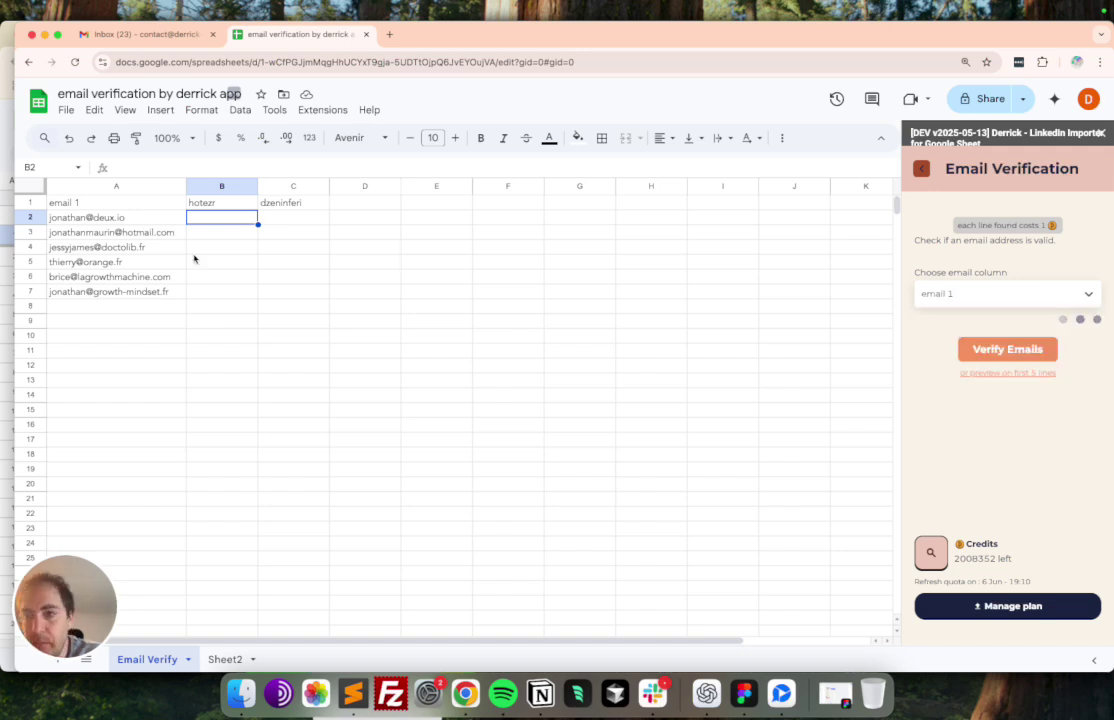
pyautogui.click(365, 305)
pyautogui.click(136, 205)
pyautogui.moveTo(136, 205); pyautogui.dragTo(137, 296)
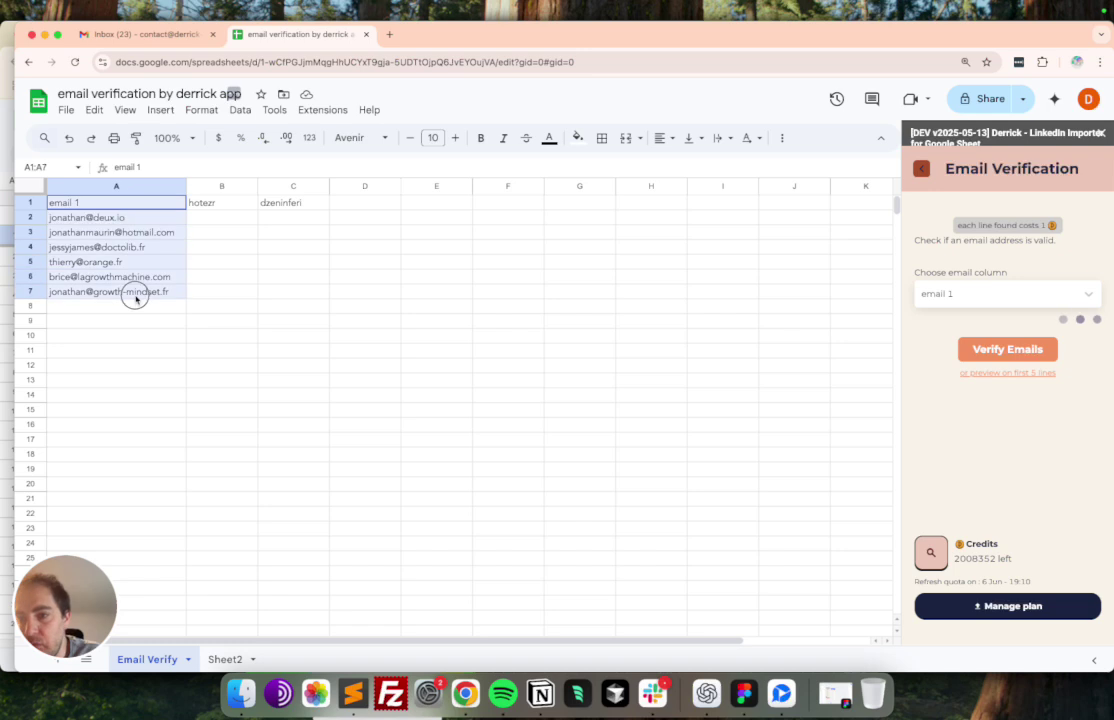
pyautogui.moveTo(120, 217); pyautogui.dragTo(128, 318)
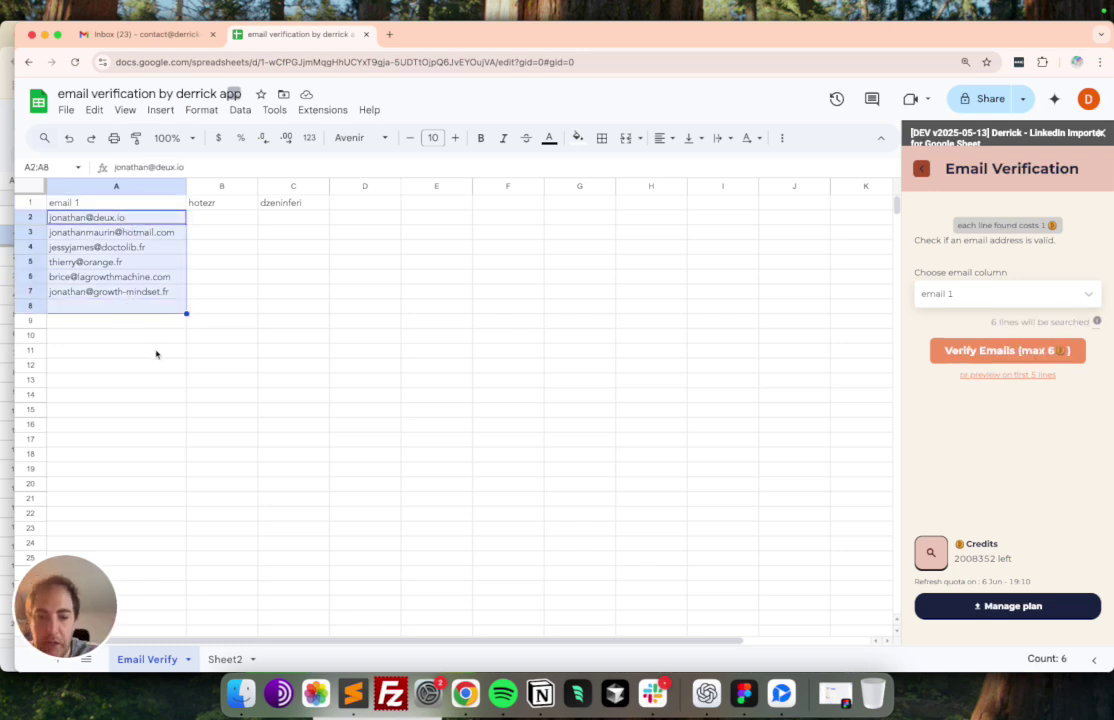
pyautogui.click(362, 262)
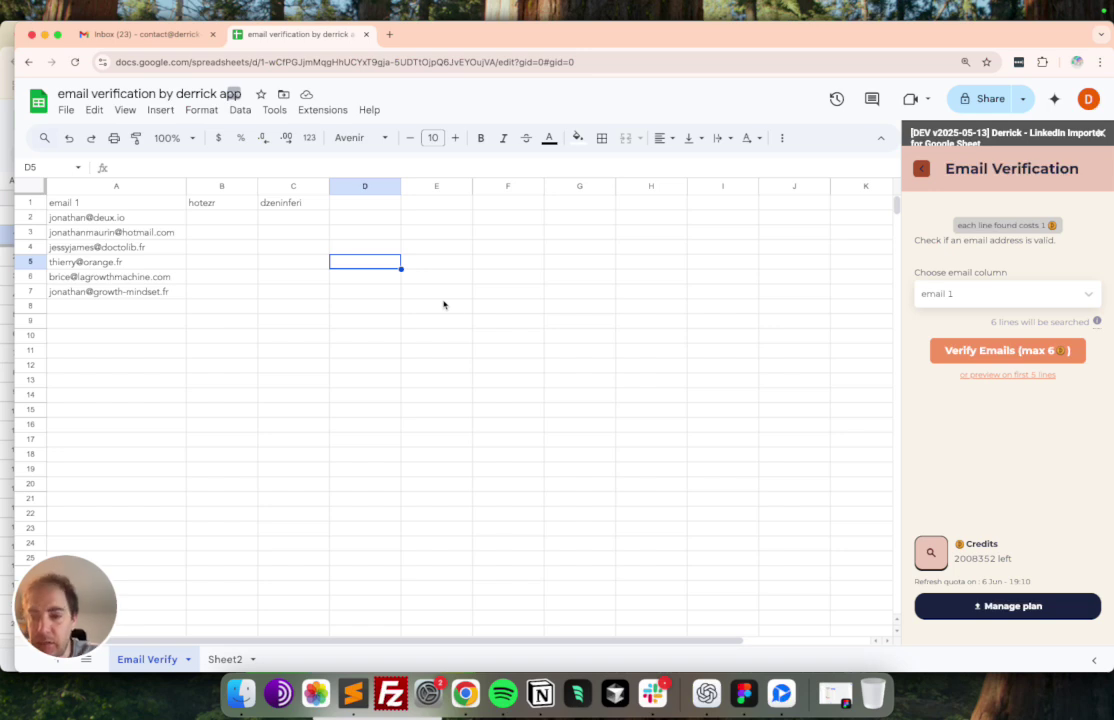
pyautogui.moveTo(88, 217); pyautogui.dragTo(94, 346)
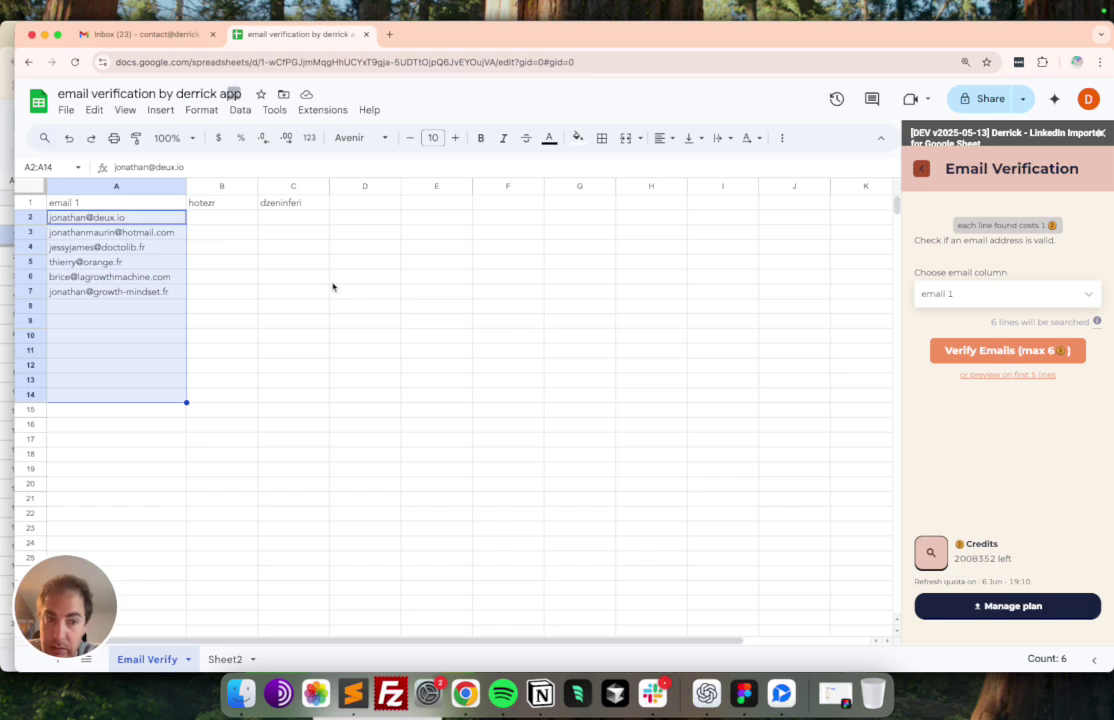
pyautogui.click(957, 352)
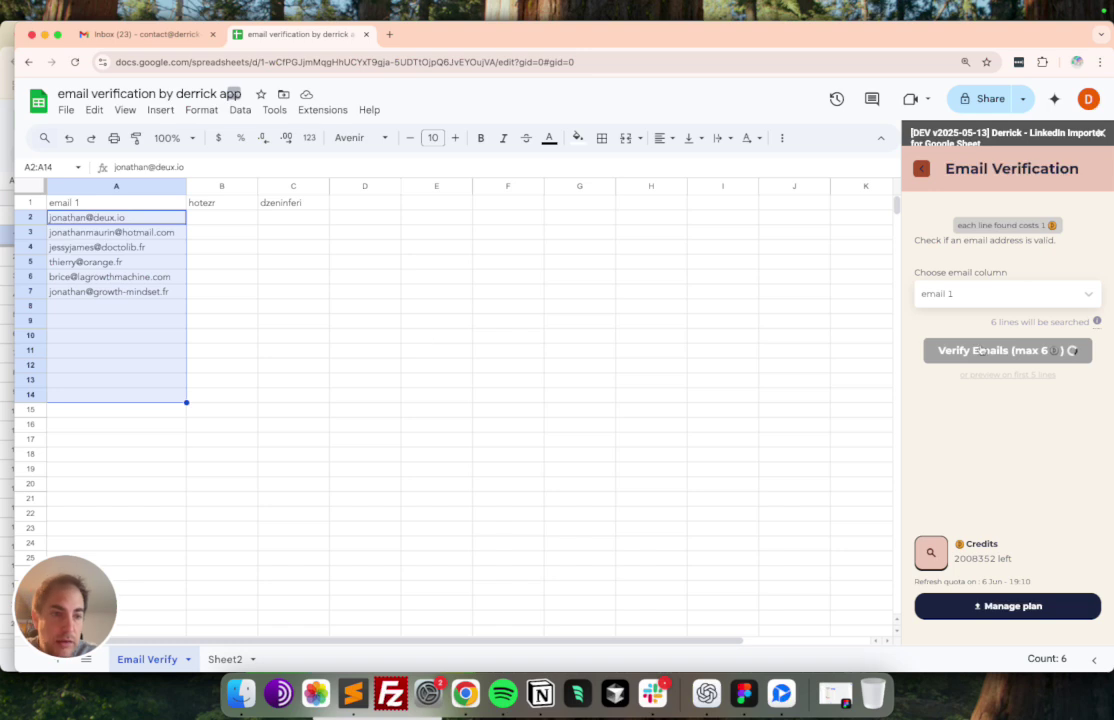
# - Widen column D for 'certainty (Email_verification)' and auto-fit column E to 'Email_verification_status'
pyautogui.moveTo(365, 209); pyautogui.dragTo(509, 187)
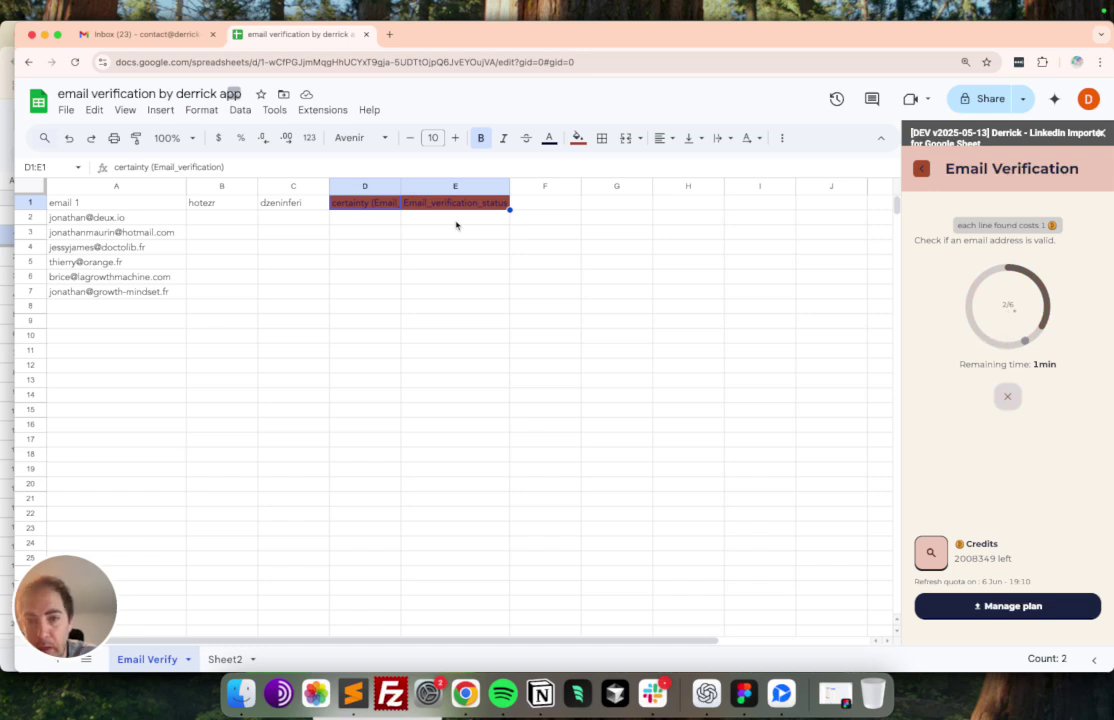
pyautogui.moveTo(401, 188); pyautogui.dragTo(500, 188)
pyautogui.doubleClick(553, 187)
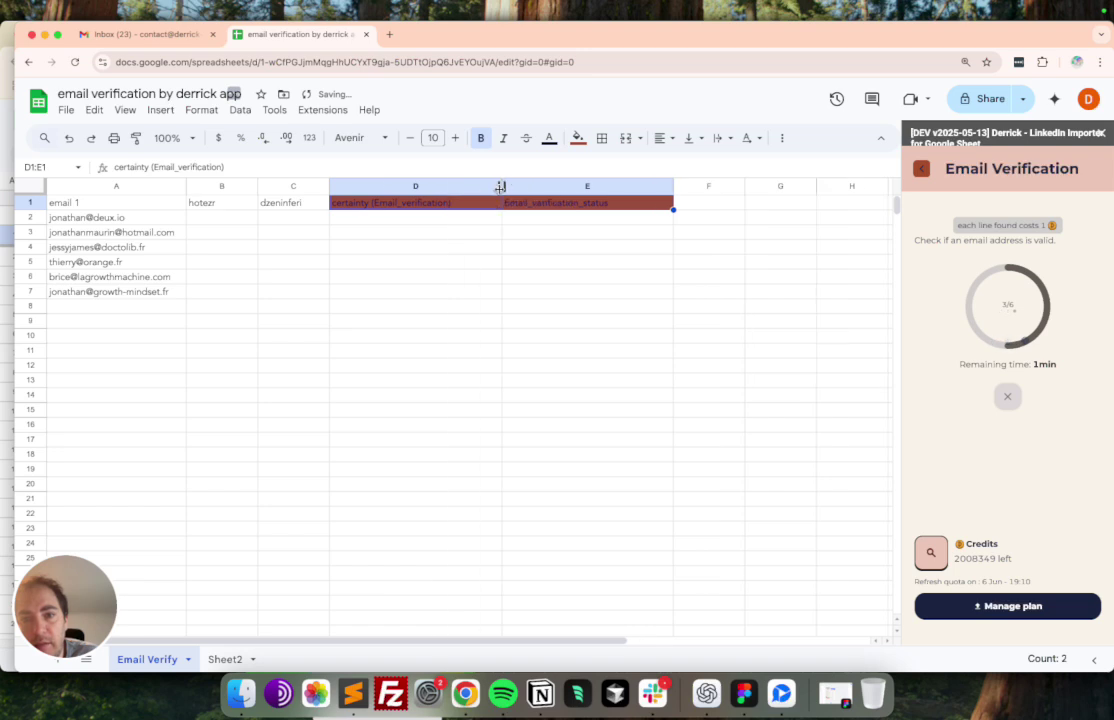
# - Review the certainty results so far, stepping through the emails and highlighting the two not_found rows
pyautogui.moveTo(402, 222); pyautogui.dragTo(400, 292)
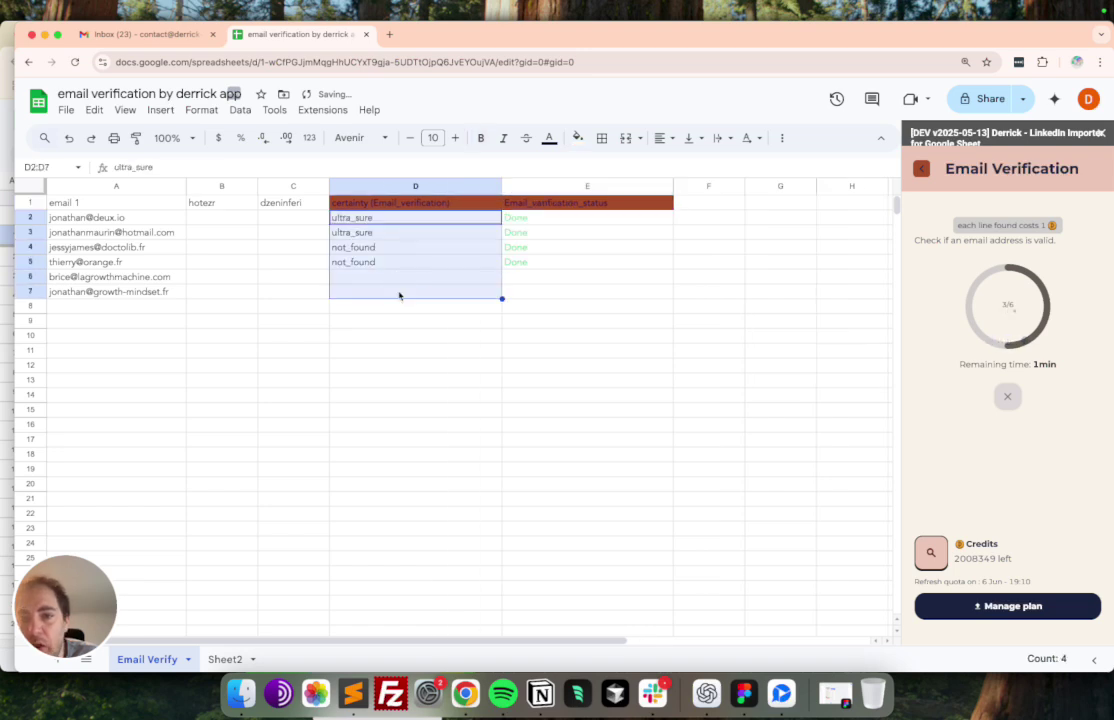
pyautogui.moveTo(118, 222); pyautogui.dragTo(117, 291)
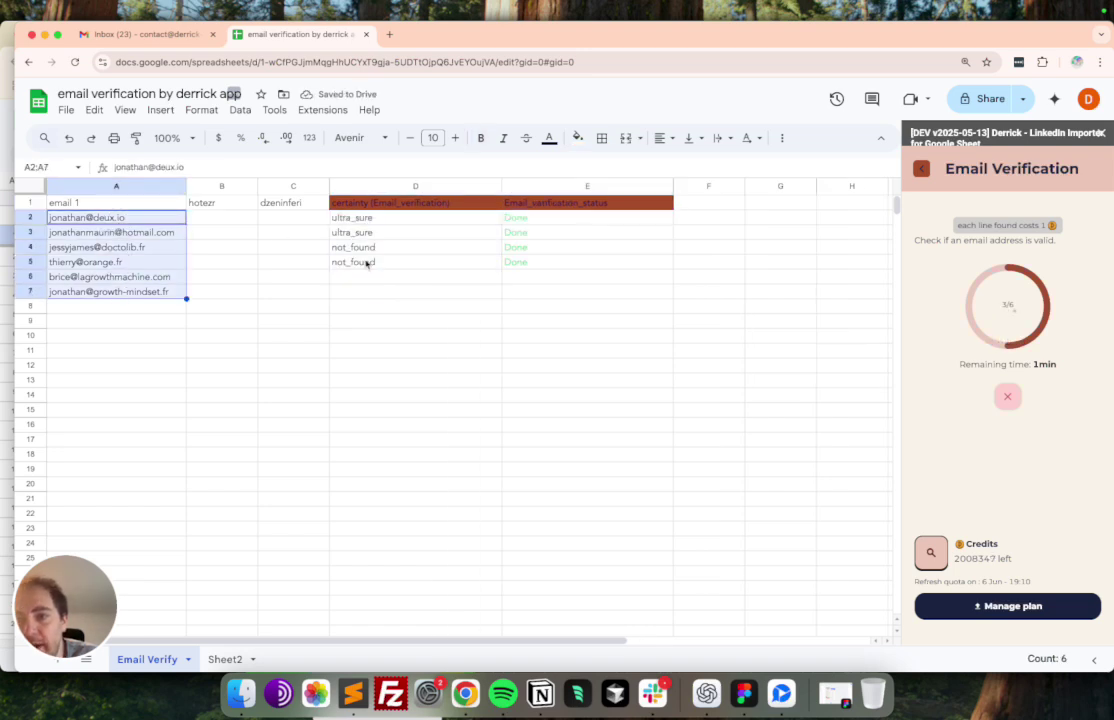
pyautogui.moveTo(117, 217); pyautogui.dragTo(121, 297)
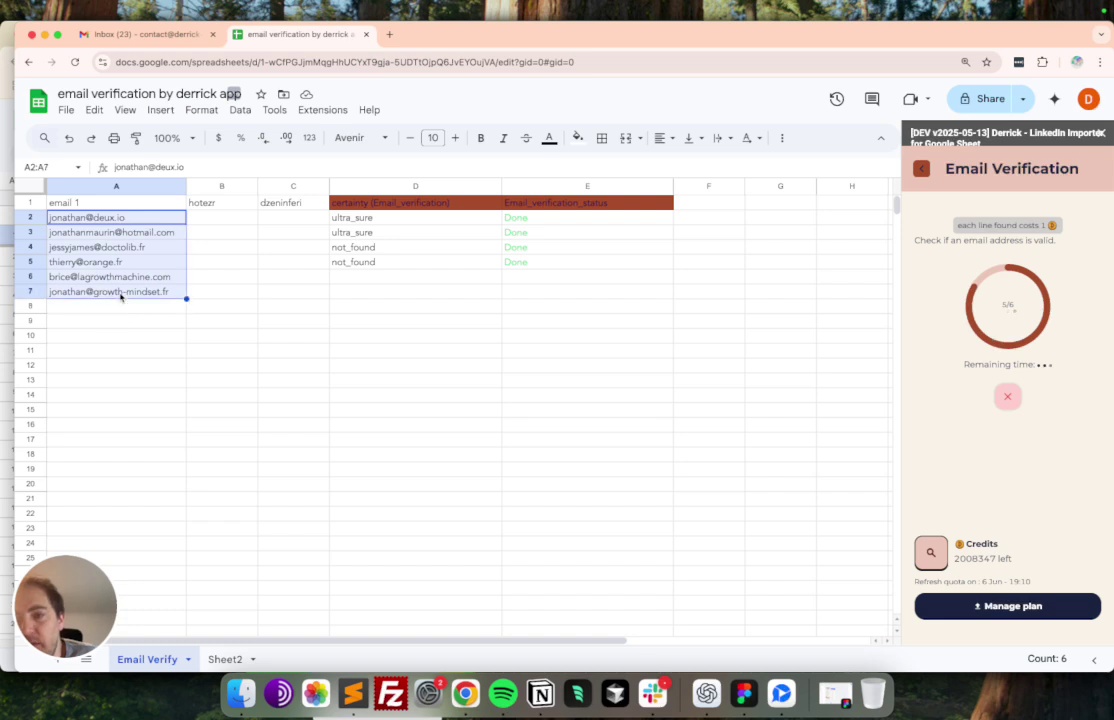
pyautogui.click(133, 226)
pyautogui.press('Down')
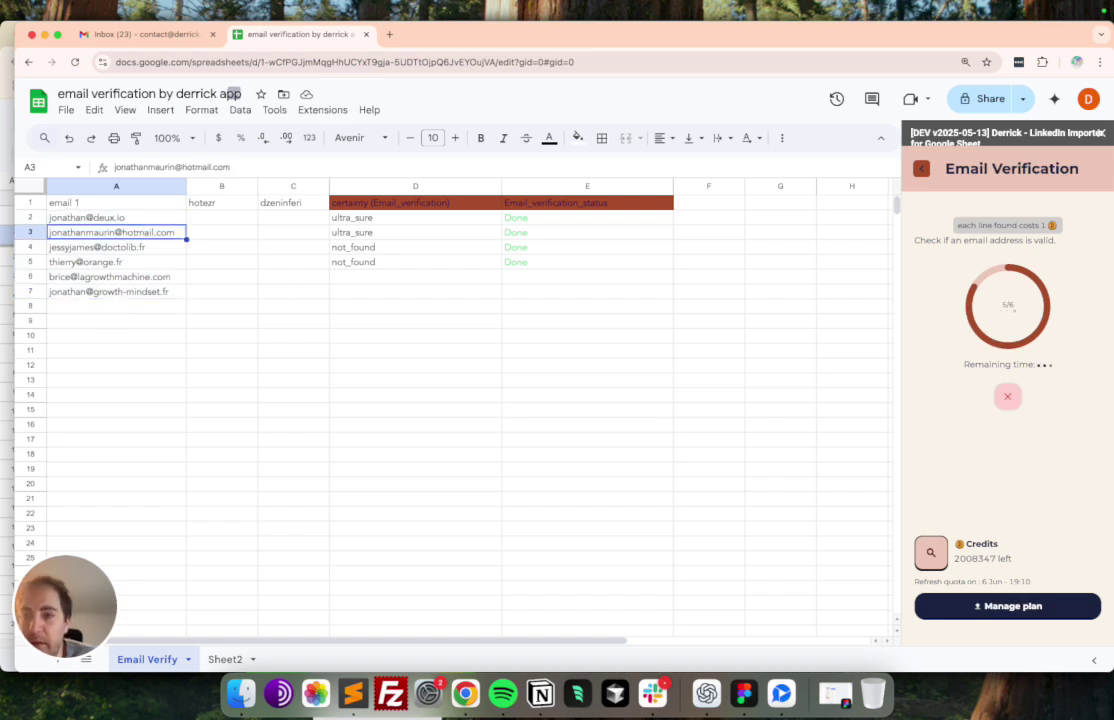
pyautogui.press('Down')
pyautogui.press('Down')
pyautogui.press('Down')
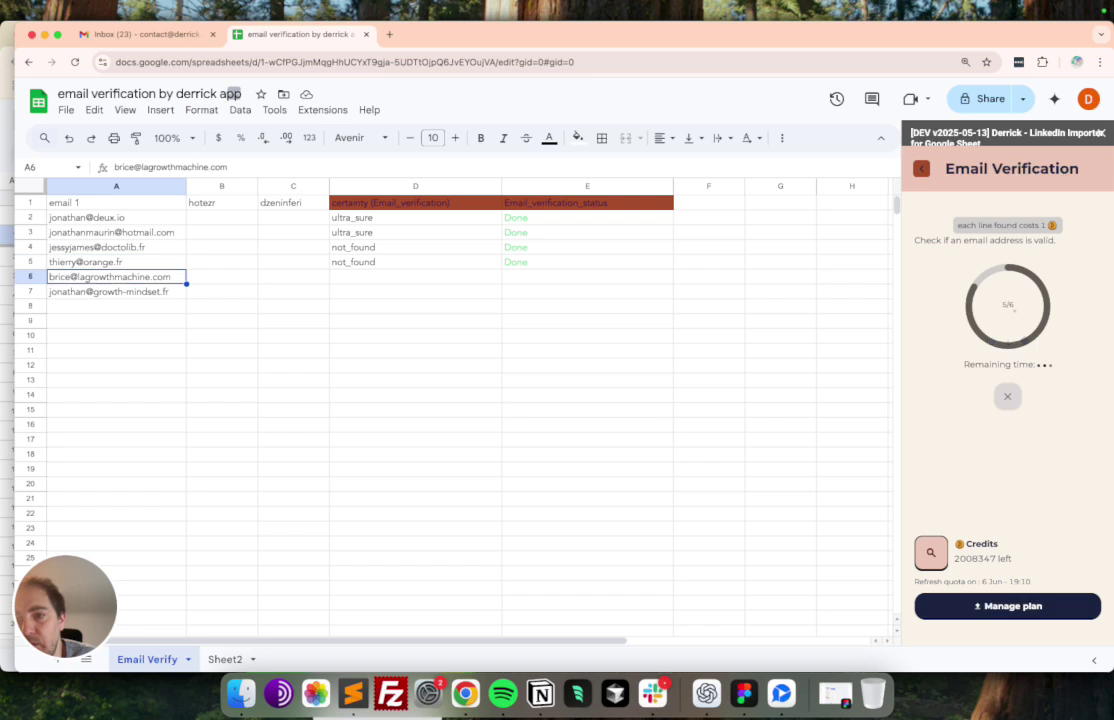
pyautogui.press('Down')
pyautogui.press('Up')
pyautogui.press('Up')
pyautogui.press('Up')
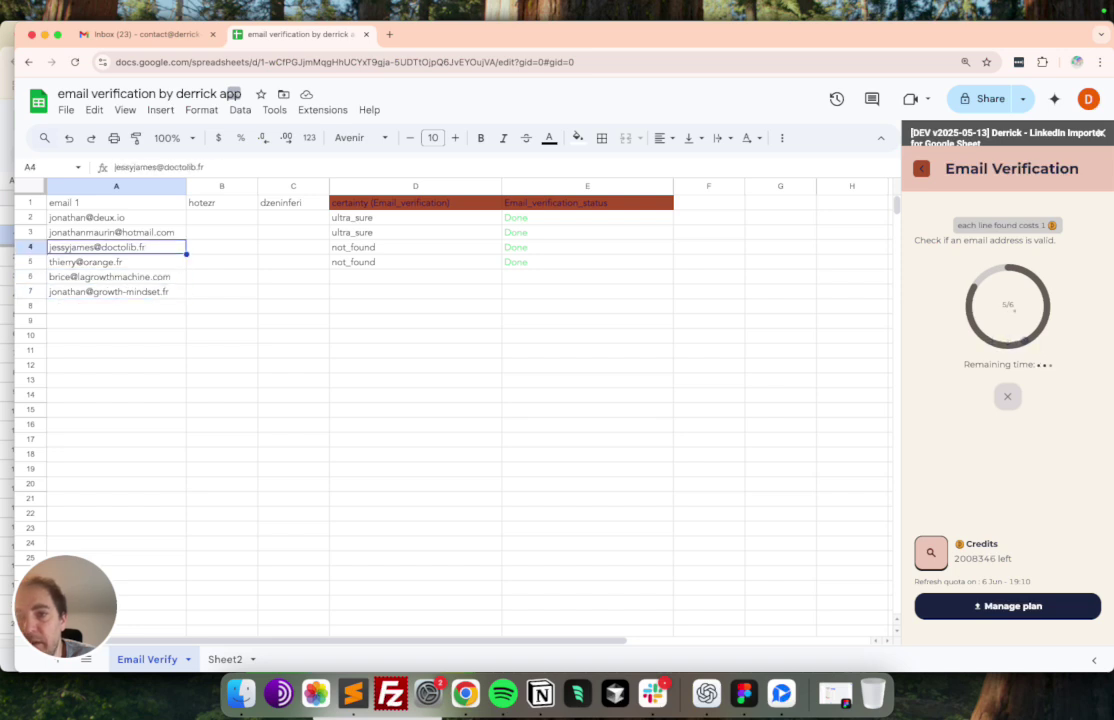
pyautogui.hotkey('shift', 'Down')
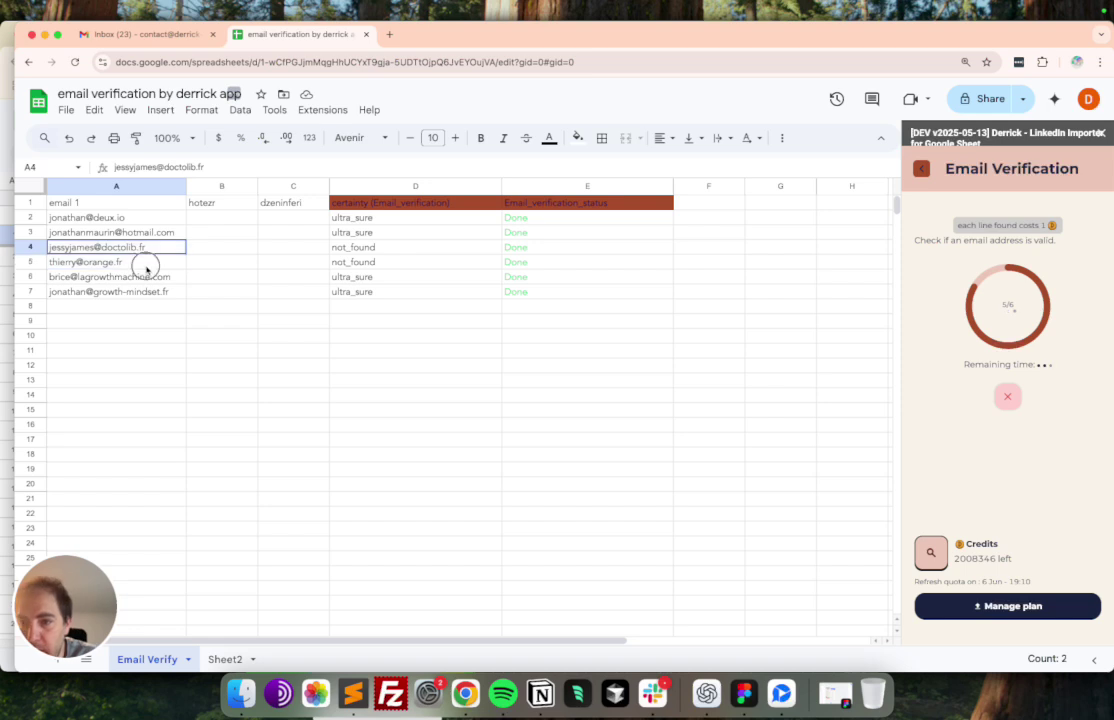
pyautogui.click(130, 307)
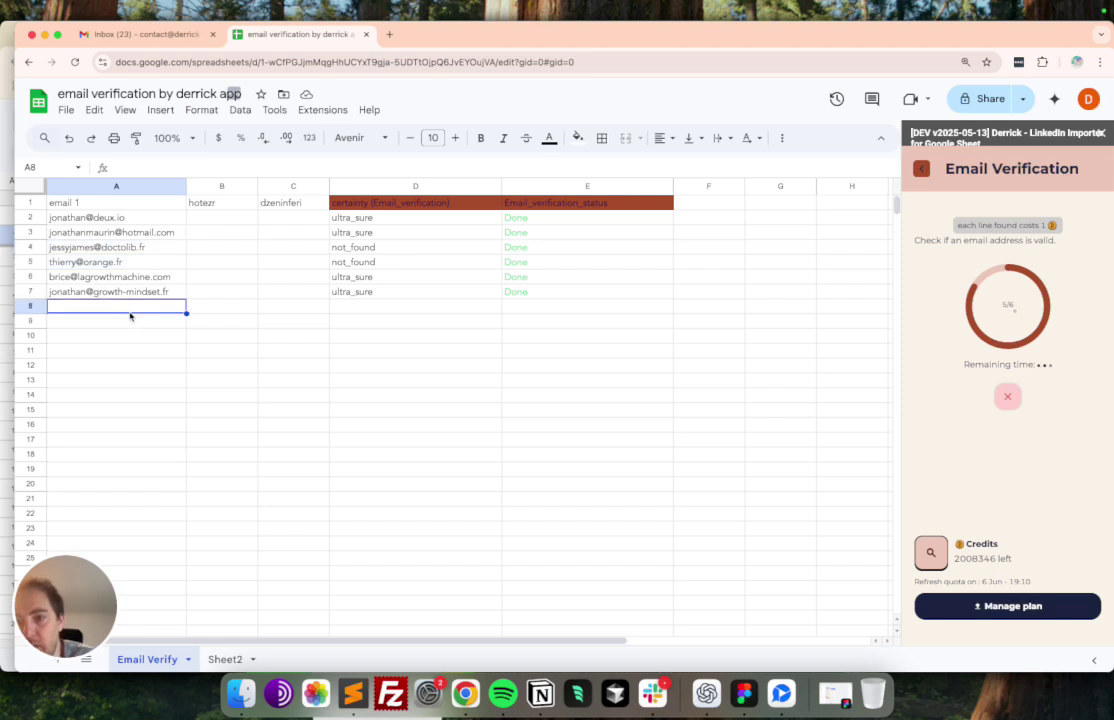
# - Re-check the third email and select all six certainty values in column D as verification completes
pyautogui.doubleClick(90, 248)
pyautogui.click(145, 263)
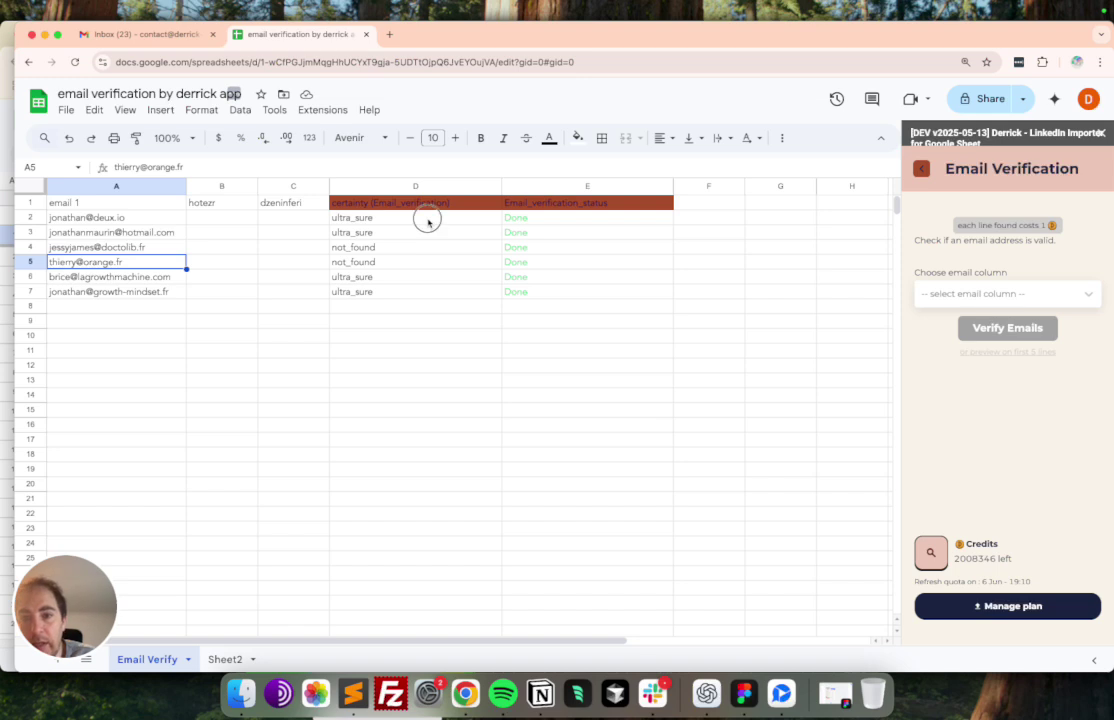
pyautogui.moveTo(428, 218); pyautogui.dragTo(428, 291)
pyautogui.moveTo(141, 215); pyautogui.dragTo(142, 308)
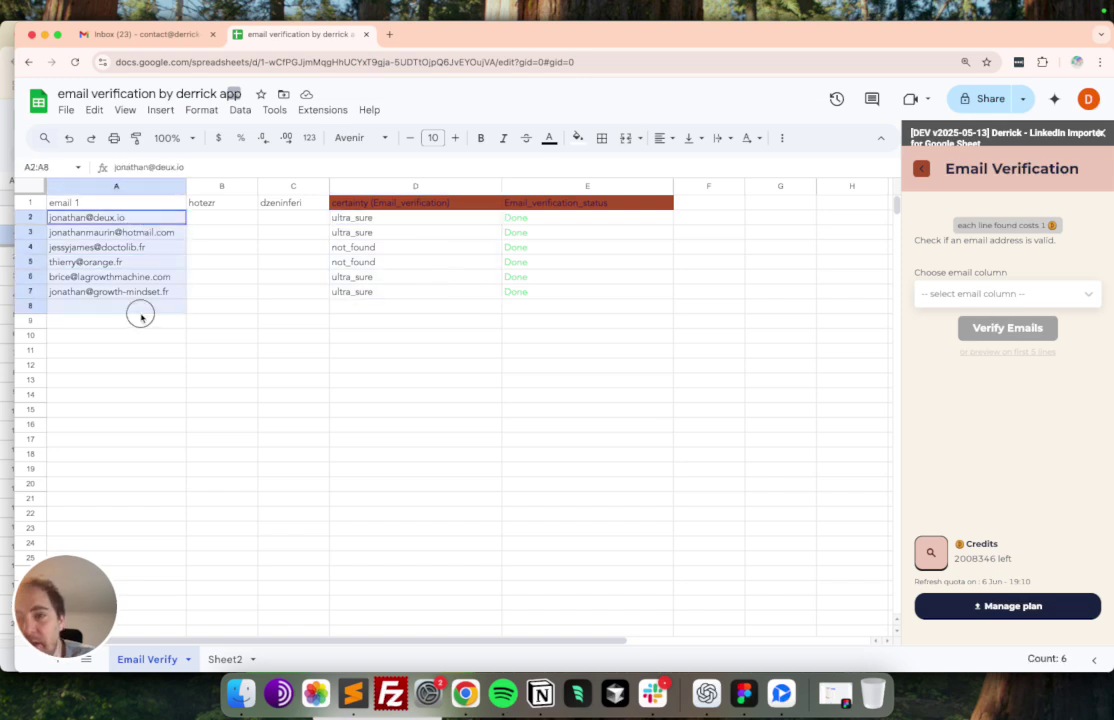
pyautogui.moveTo(370, 217); pyautogui.dragTo(370, 311)
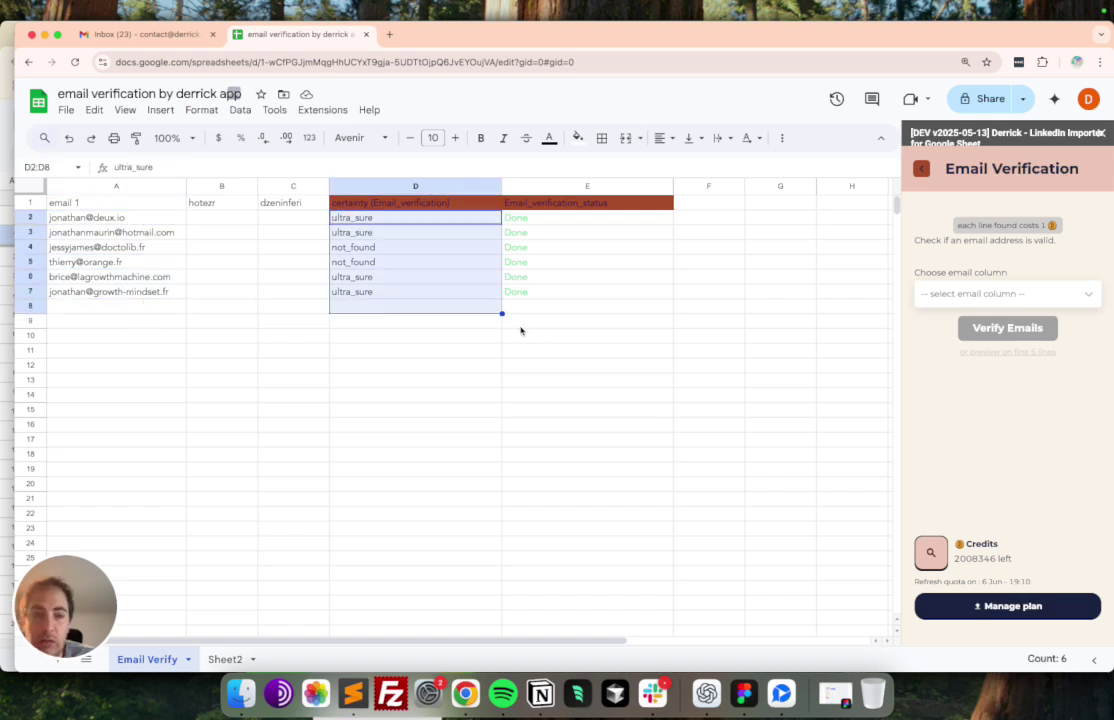
pyautogui.click(127, 312)
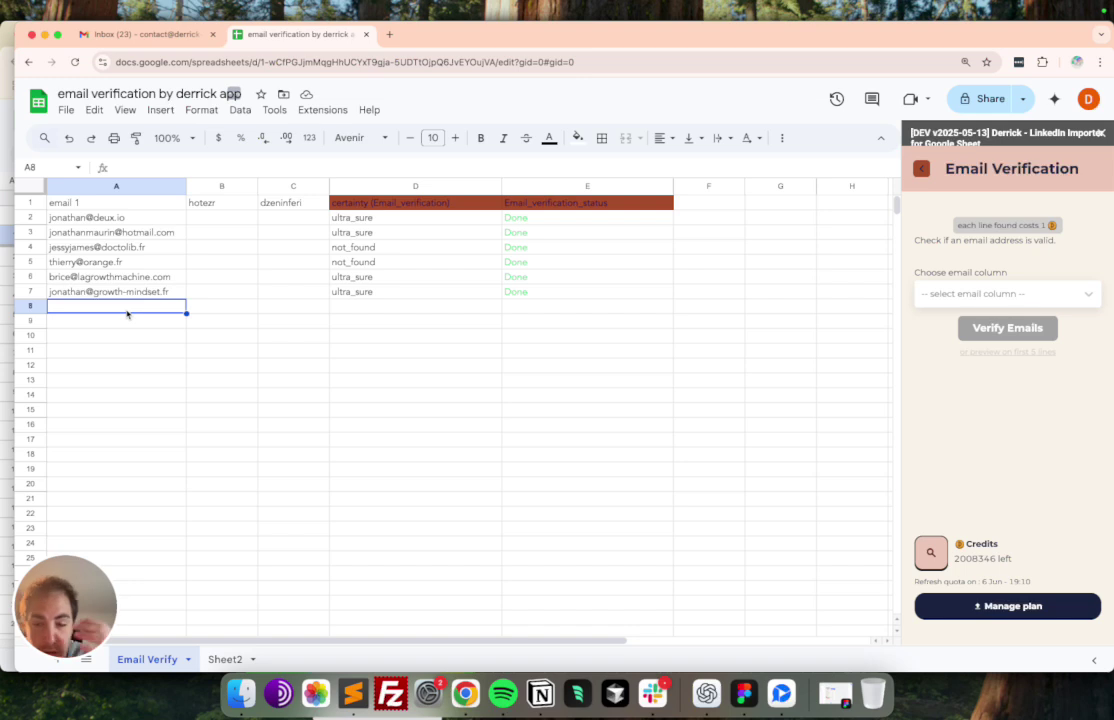
pyautogui.moveTo(372, 217); pyautogui.dragTo(380, 291)
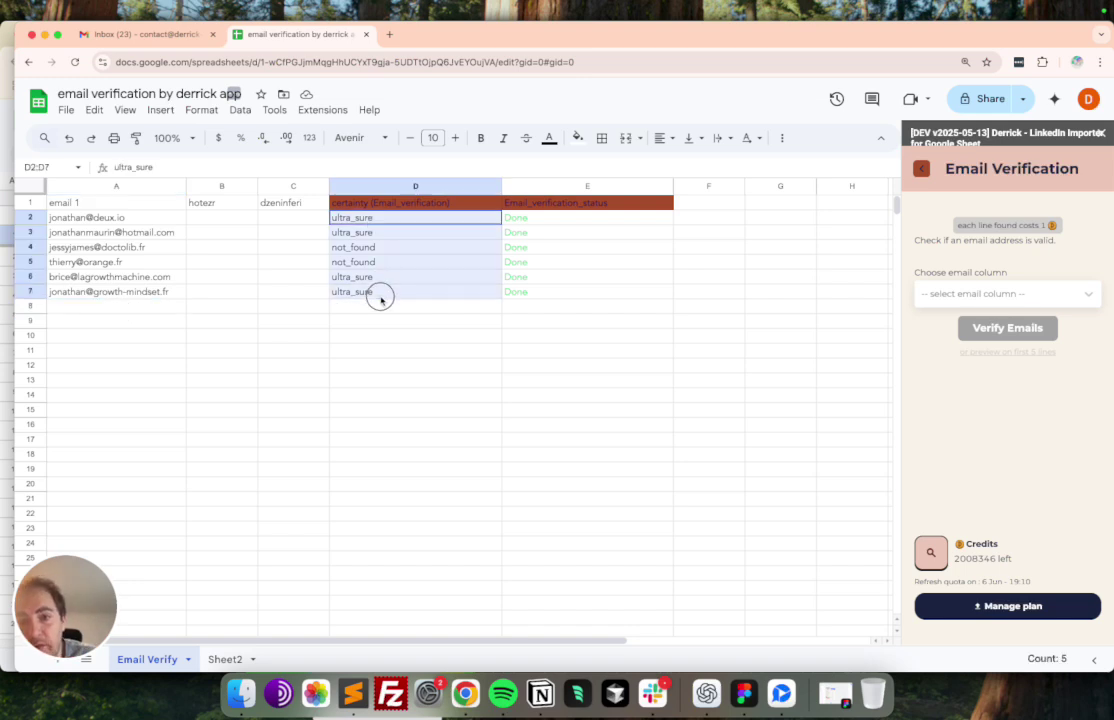
# - Replace the certainty values with very_sure in D3 and bad_input in D4
pyautogui.click(386, 221)
pyautogui.click(386, 237)
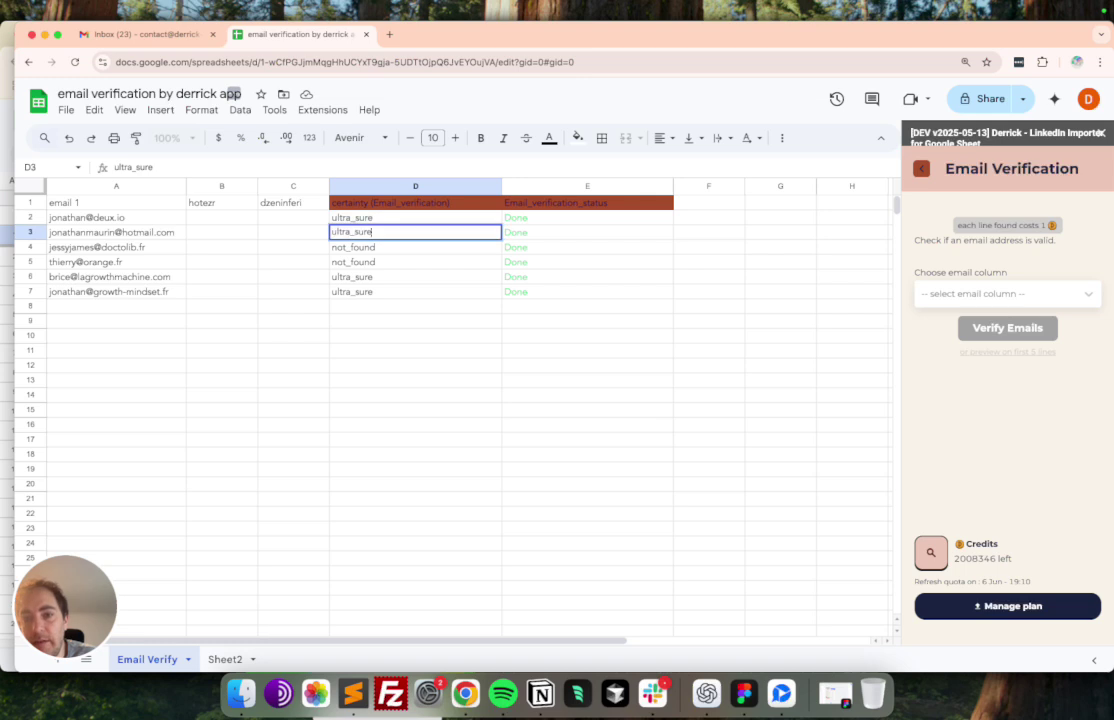
pyautogui.write('very_')
pyautogui.write('sure')
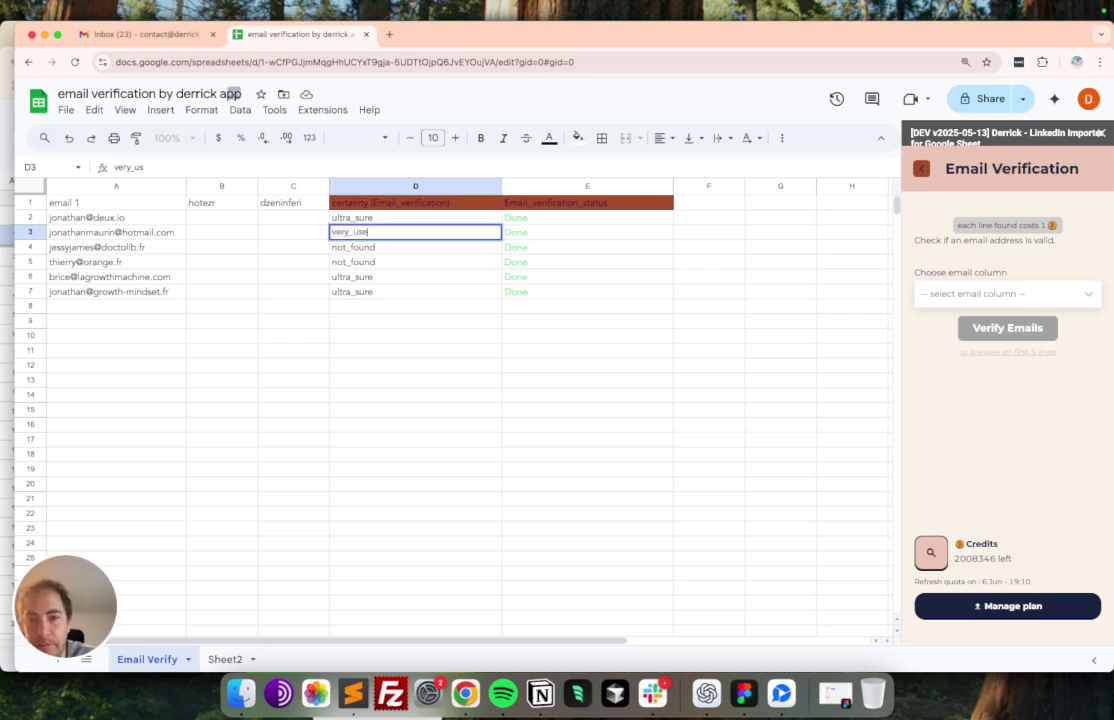
pyautogui.press('Return')
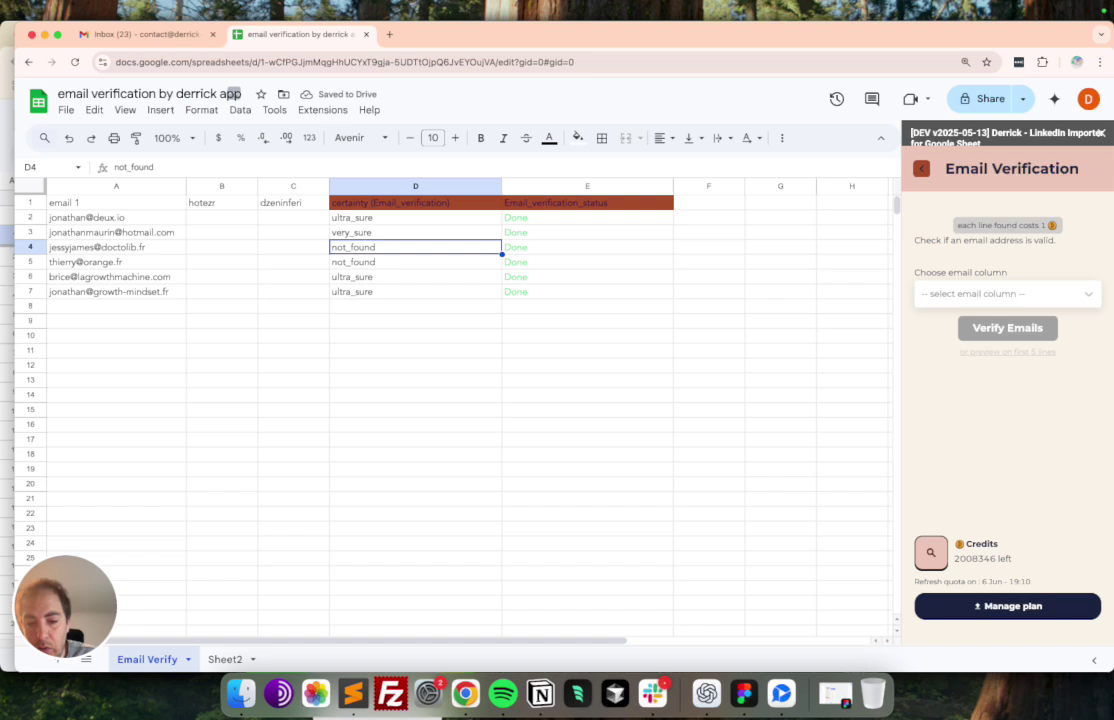
pyautogui.write('bad_input')
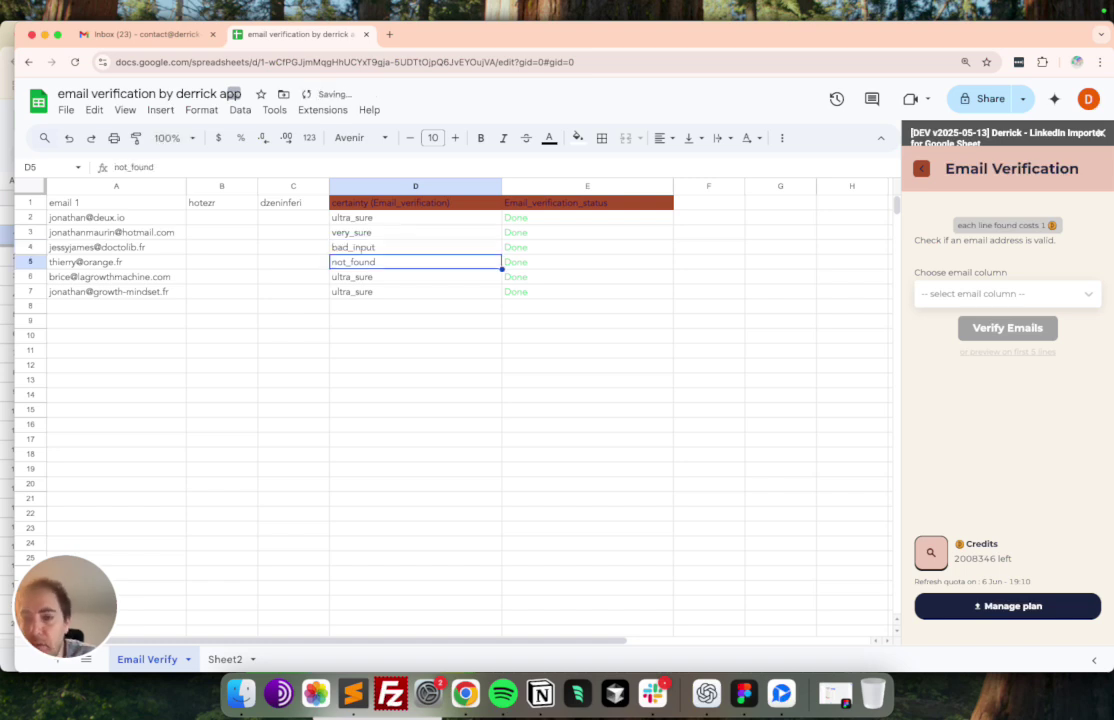
pyautogui.press('Left')
pyautogui.press('Left')
pyautogui.press('Left')
pyautogui.press('Right')
pyautogui.press('Right')
# - Enter sure in D6, probable in D7, and undeliverable in D8
pyautogui.click(415, 261)
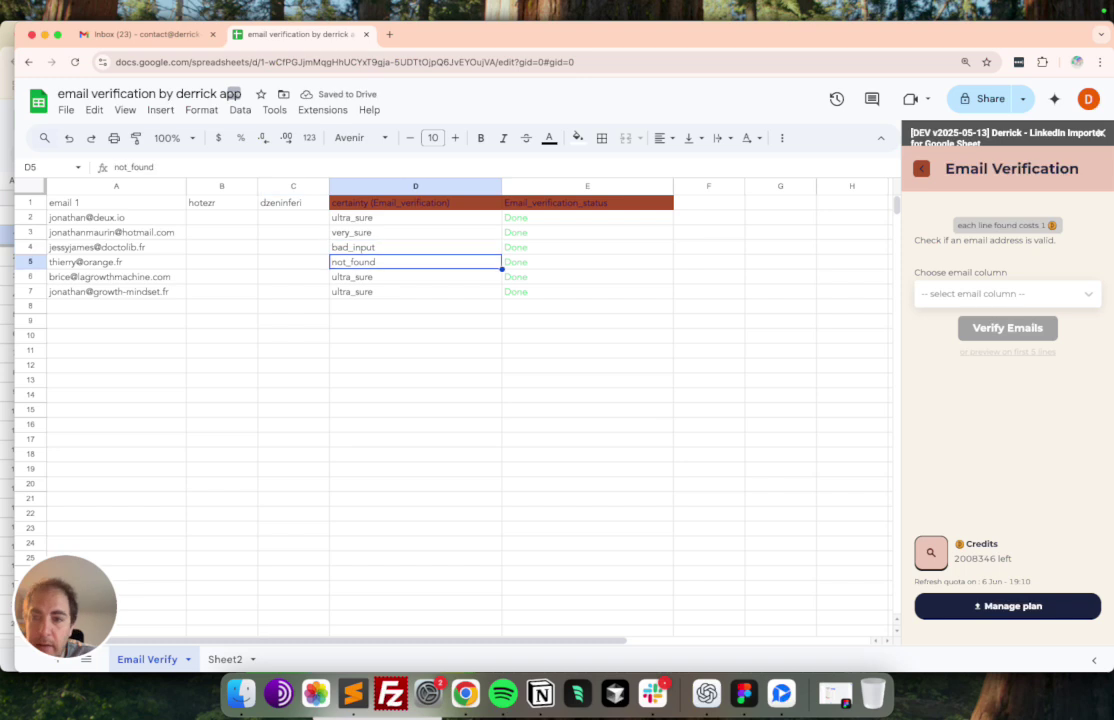
pyautogui.click(415, 276)
pyautogui.write('sure')
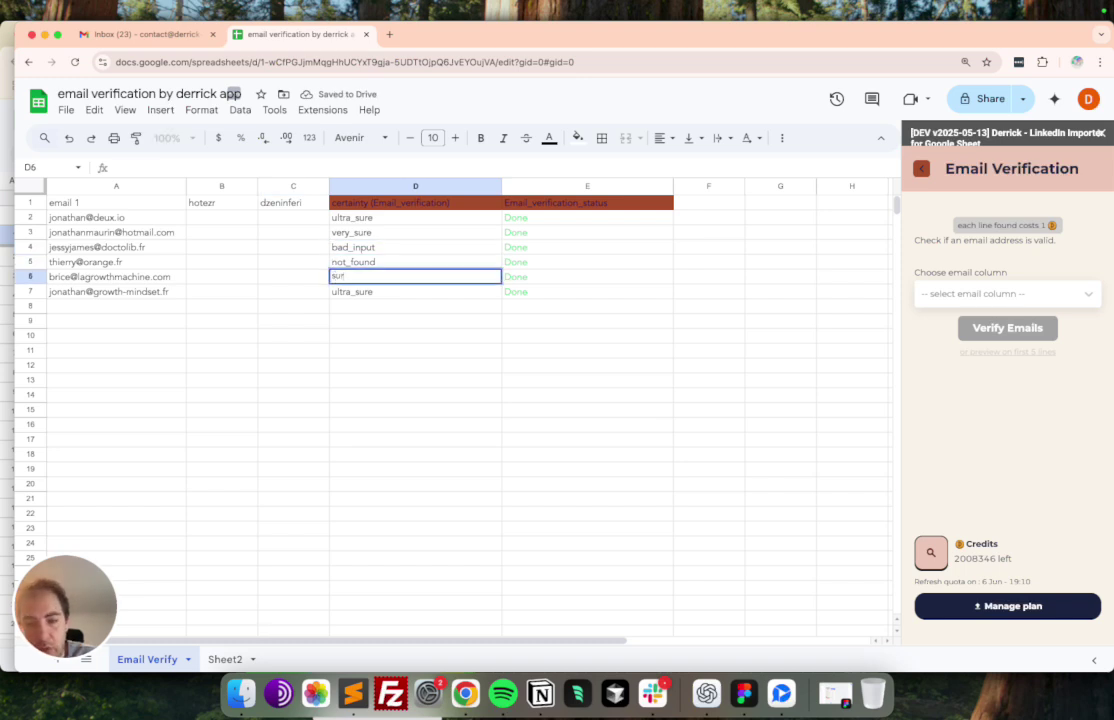
pyautogui.press('Return')
pyautogui.write('probable')
pyautogui.press('Return')
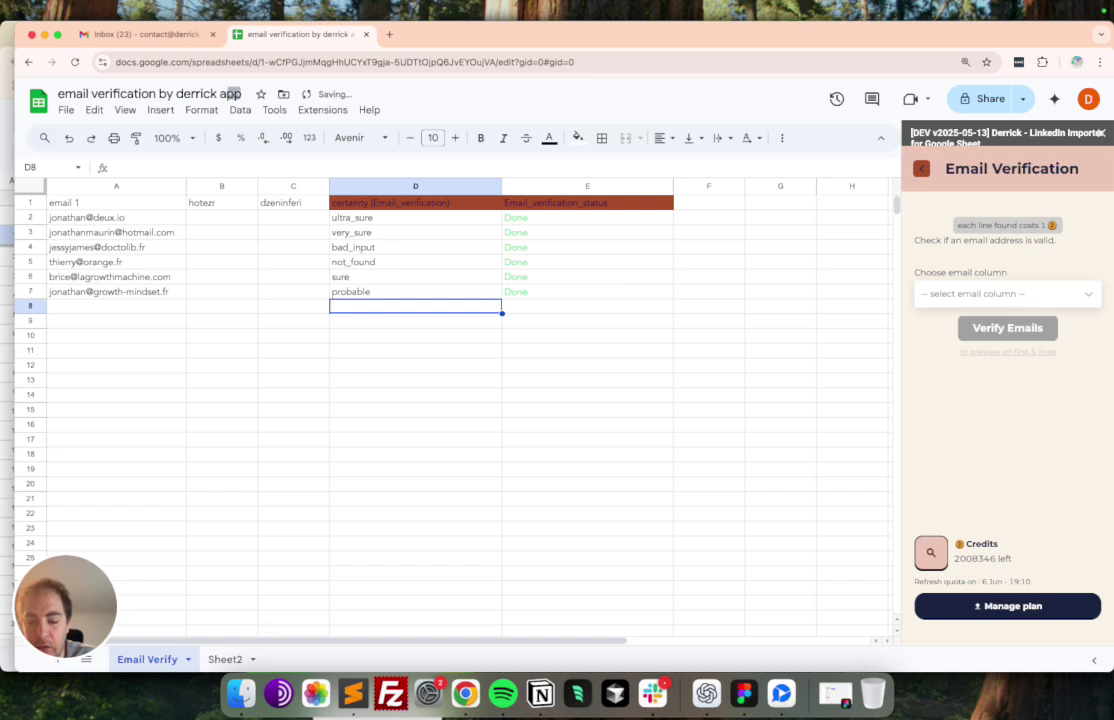
pyautogui.write('undeliverable')
pyautogui.press('Return')
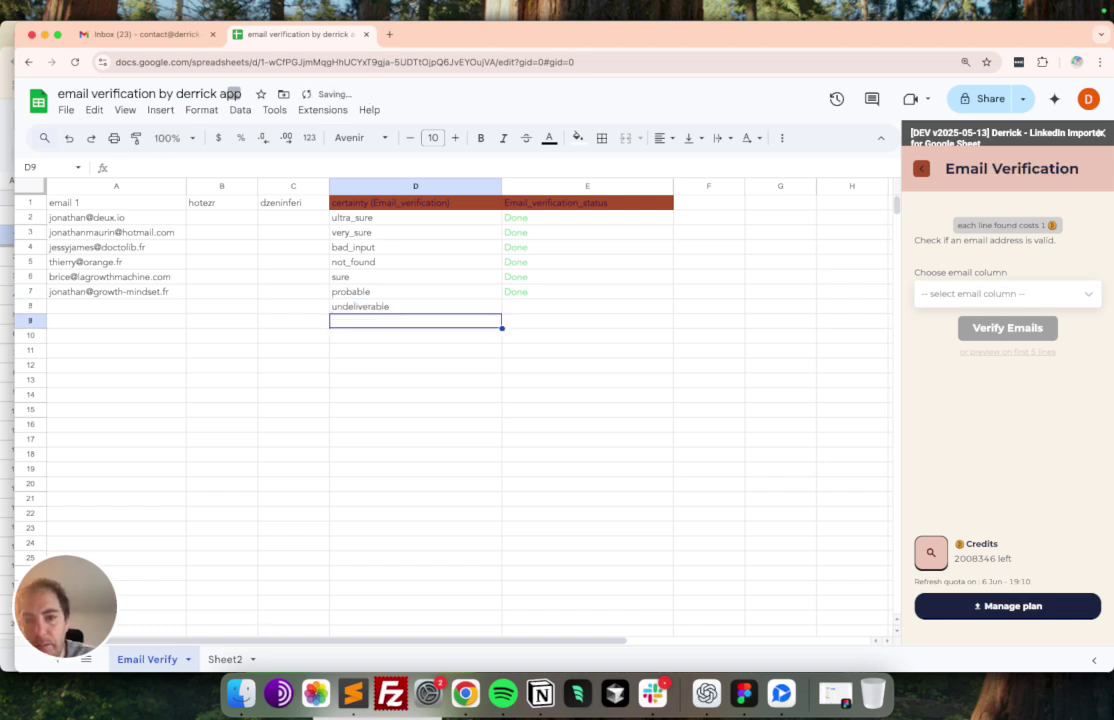
# - Paste Done into E8 as row 8's verification status
pyautogui.click(587, 306)
pyautogui.write('Done')
pyautogui.press('Left')
pyautogui.press('Up')
pyautogui.press('Up')
pyautogui.press('Up')
pyautogui.press('Up')
pyautogui.press('Up')
pyautogui.press('Up')
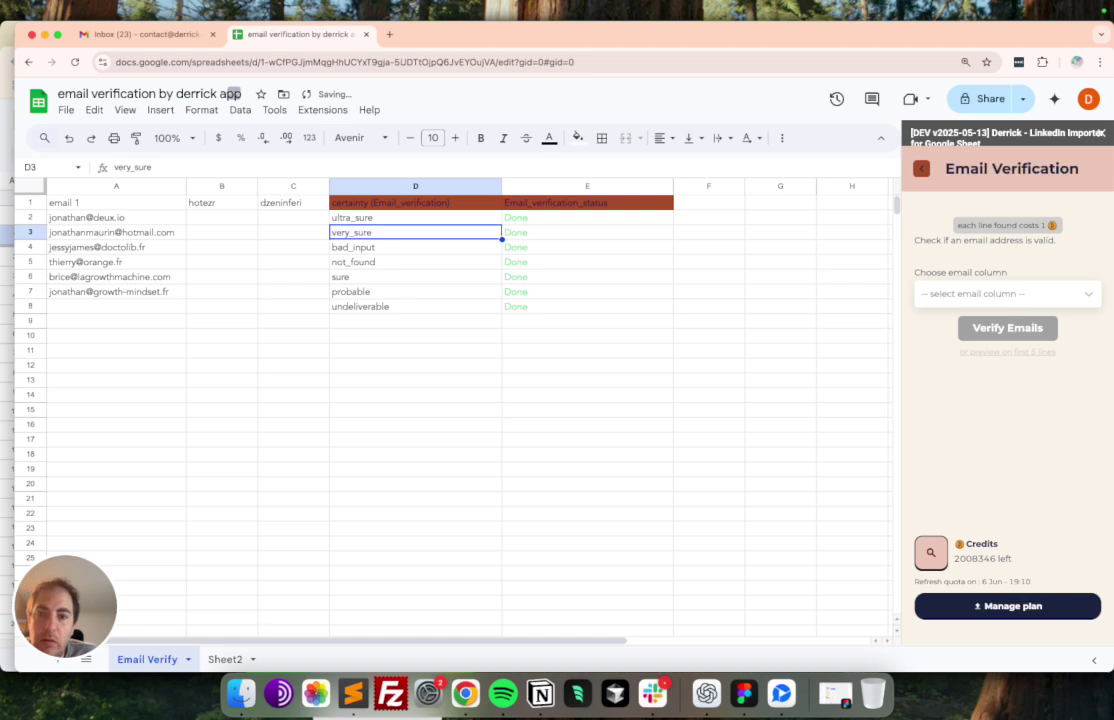
# - Narrow the Email_verification_status column E by dragging its border left
pyautogui.keyDown('shift'); pyautogui.click(410, 238); pyautogui.keyUp('shift')
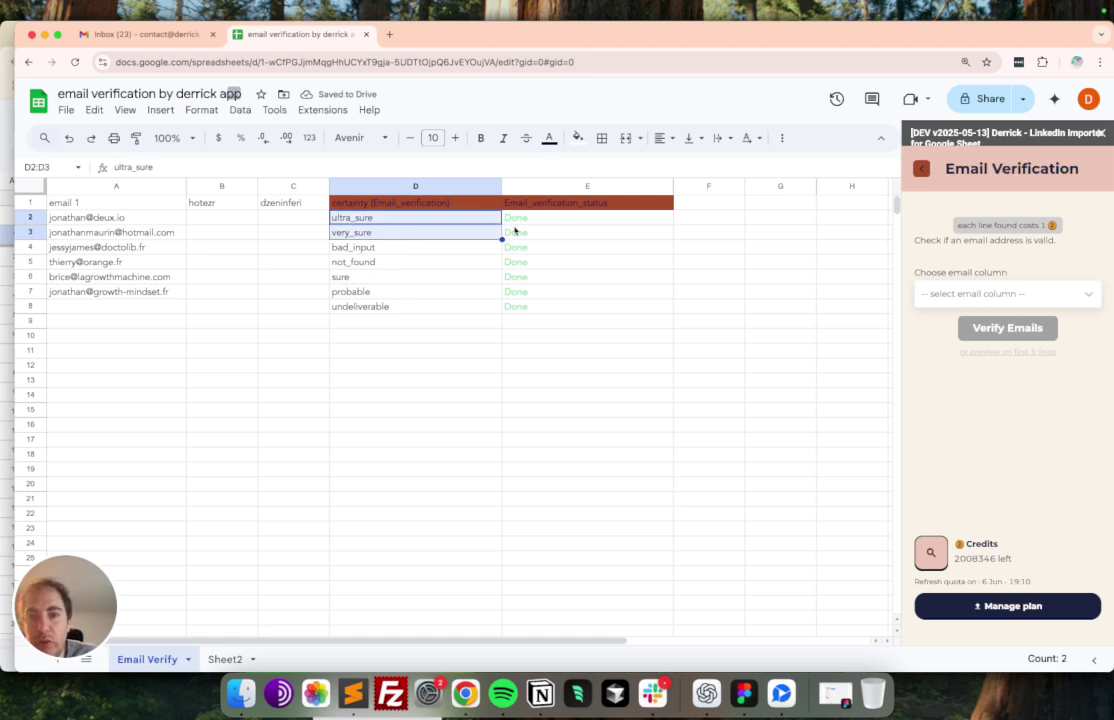
pyautogui.click(660, 203)
pyautogui.moveTo(672, 186); pyautogui.dragTo(568, 186)
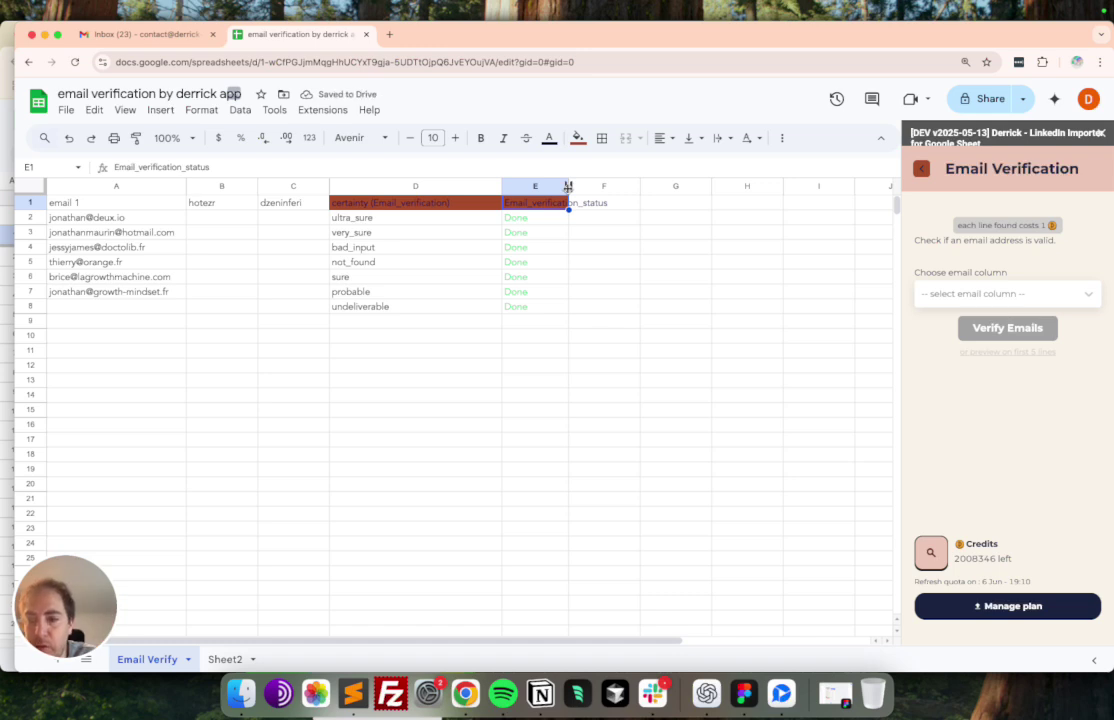
# - Highlight the ultra_sure, very_sure and sure certainty values in column D
pyautogui.click(392, 221)
pyautogui.click(396, 235)
pyautogui.moveTo(441, 221); pyautogui.dragTo(428, 261)
pyautogui.click(391, 279)
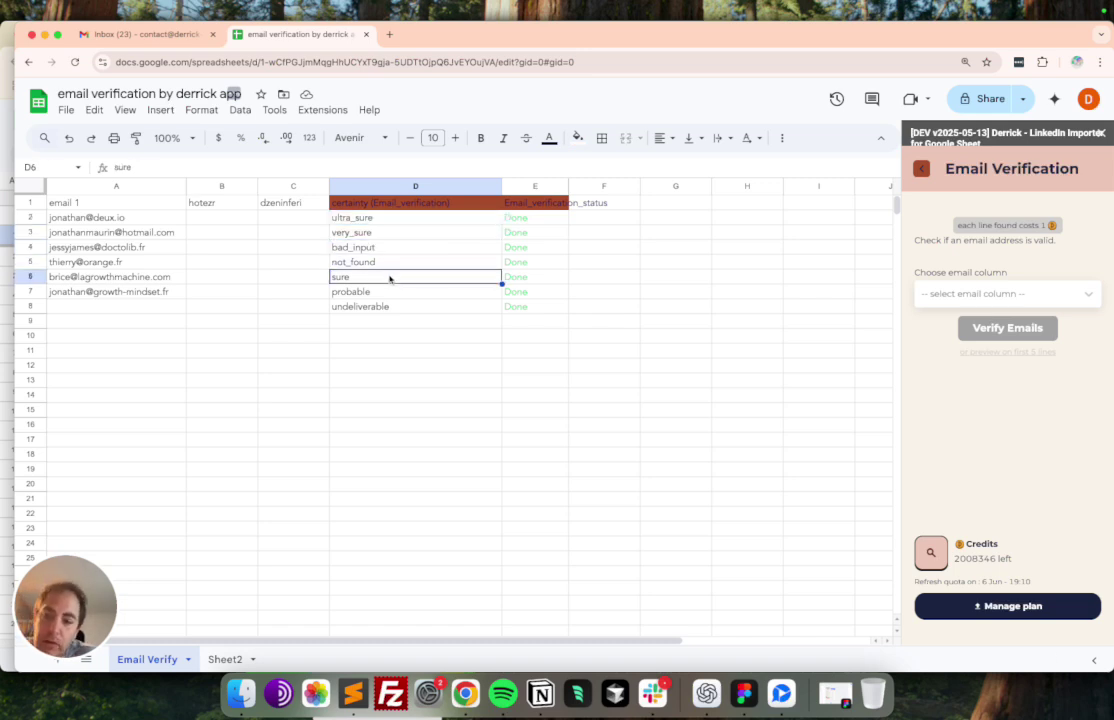
pyautogui.click(590, 280)
pyautogui.write('5%%')
pyautogui.press('Return')
pyautogui.press('Up')
pyautogui.press('Return')
pyautogui.press('BackSpace')
pyautogui.press('Return')
pyautogui.click(604, 217)
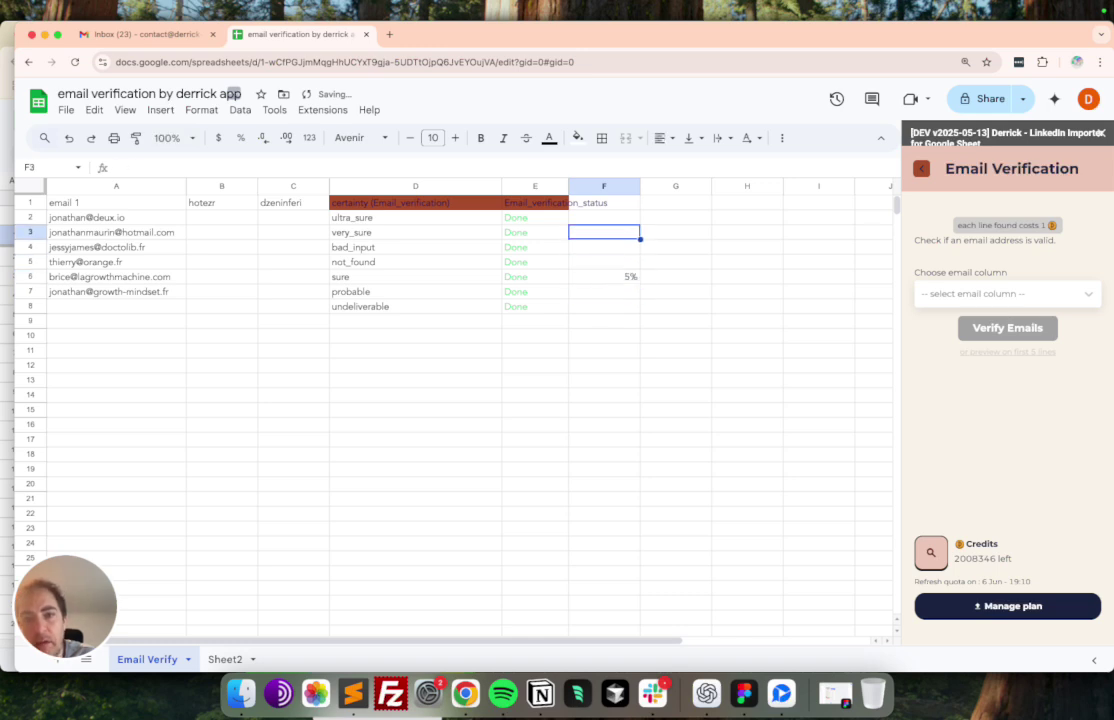
pyautogui.write('1')
pyautogui.press('Return')
pyautogui.write('1%')
pyautogui.press('Down')
pyautogui.press('Down')
pyautogui.press('Down')
pyautogui.press('Down')
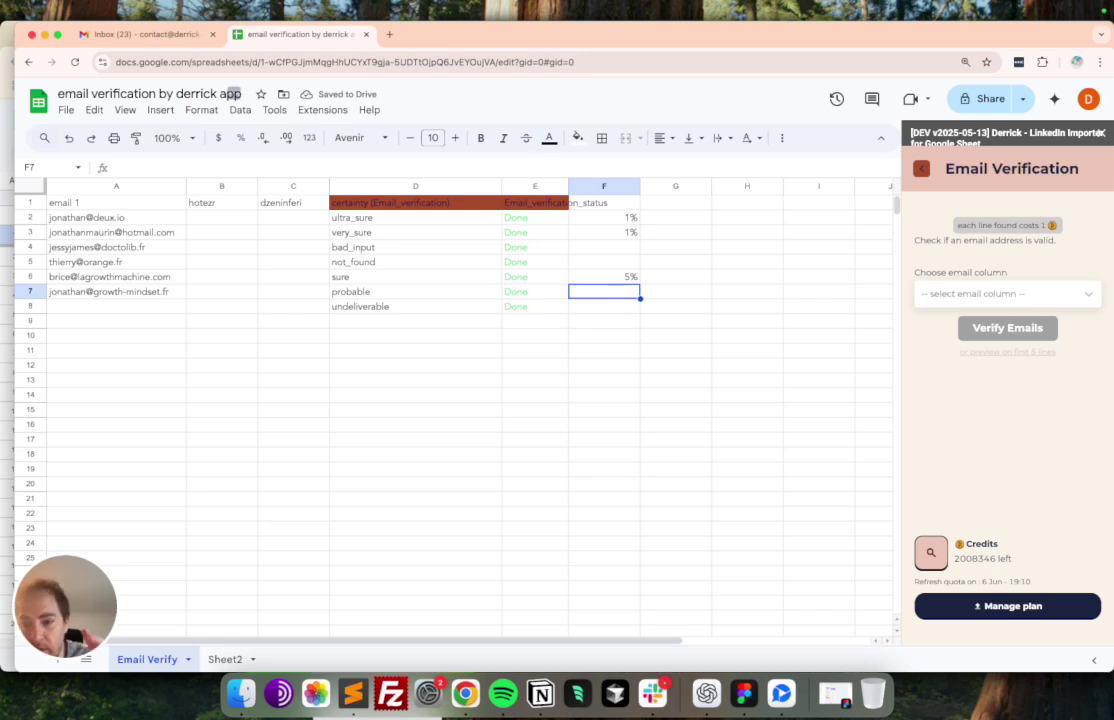
pyautogui.write('38')
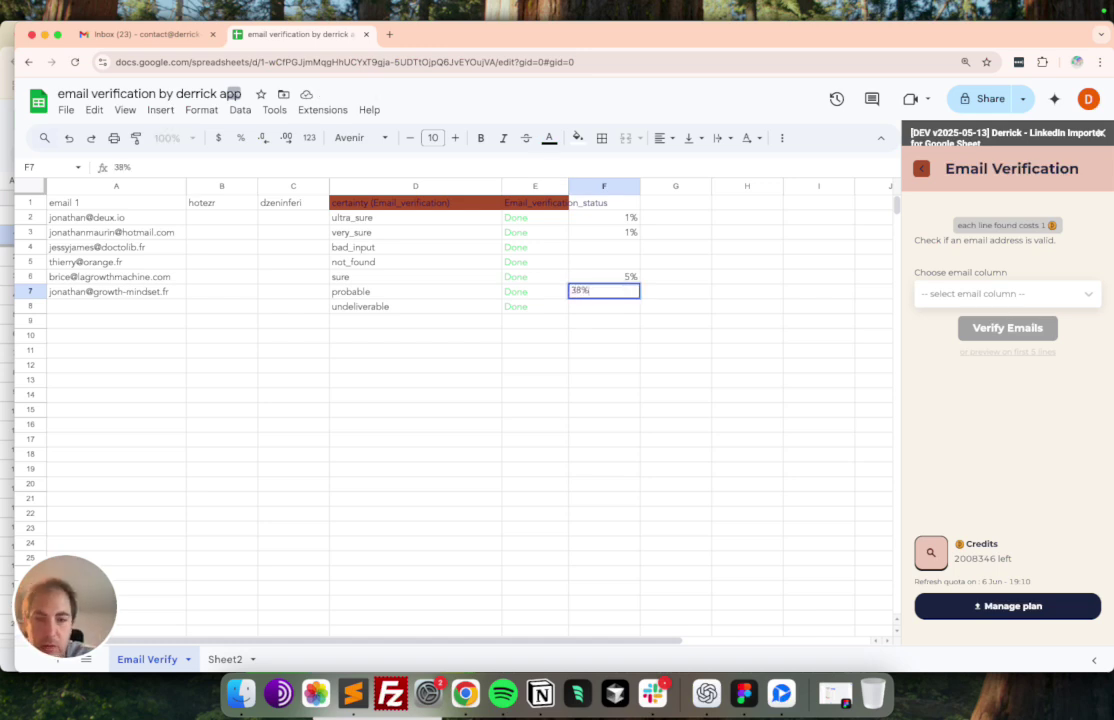
pyautogui.press('Return')
pyautogui.press('Up')
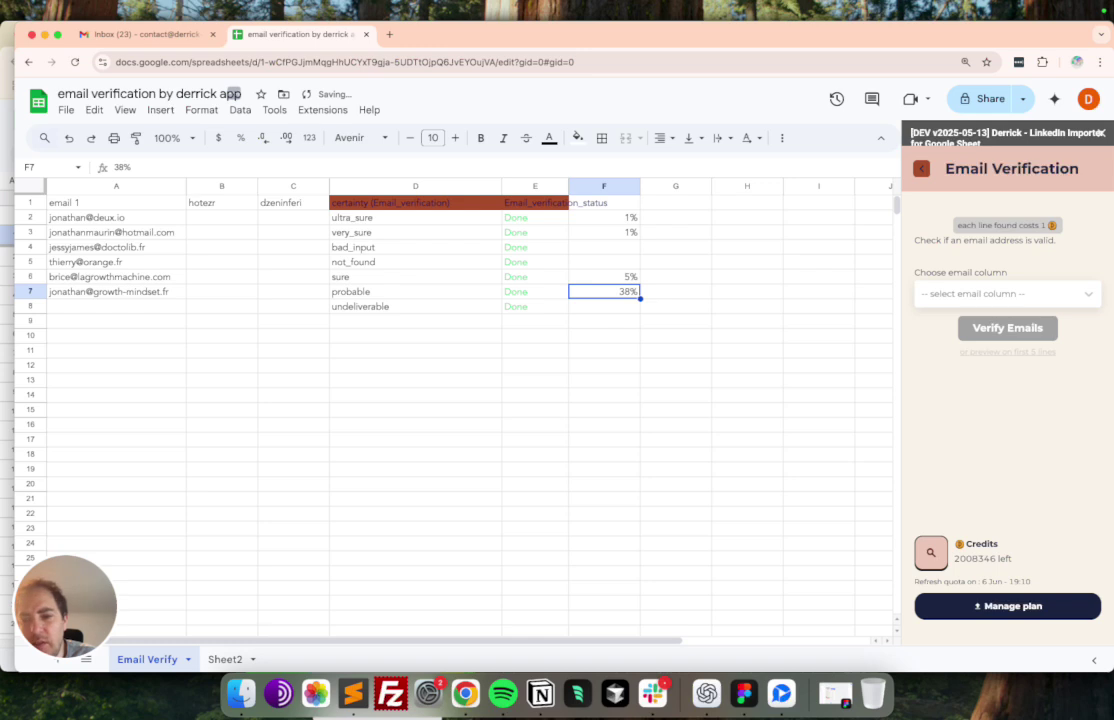
pyautogui.press('Up')
pyautogui.press('Up')
pyautogui.press('Up')
pyautogui.press('Left')
pyautogui.press('Left')
pyautogui.press('Down')
pyautogui.press('Down')
pyautogui.press('Down')
pyautogui.press('Right')
pyautogui.press('Right')
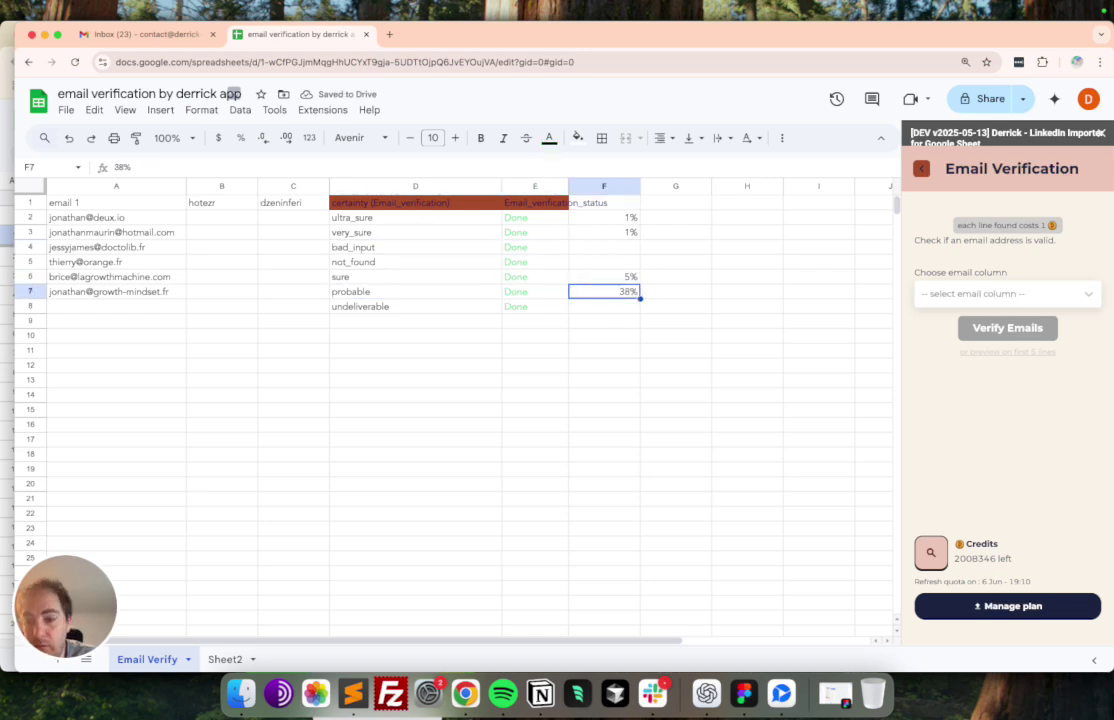
pyautogui.press('Left')
pyautogui.press('Left')
pyautogui.press('Left')
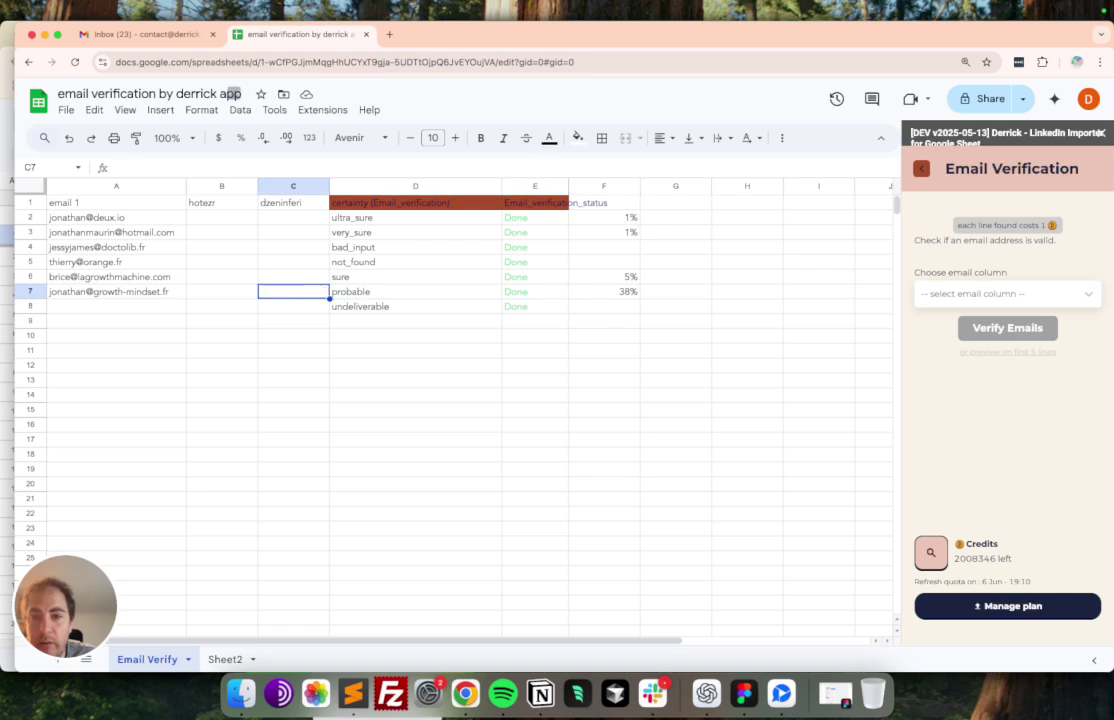
pyautogui.press('Left')
pyautogui.press('Right')
pyautogui.press('Right')
pyautogui.press('Down')
pyautogui.press('Right')
pyautogui.press('Right')
pyautogui.press('Left')
pyautogui.press('Left')
pyautogui.press('Right')
pyautogui.press('Right')
pyautogui.write('100')
pyautogui.press('Return')
pyautogui.press('Up')
pyautogui.press('Up')
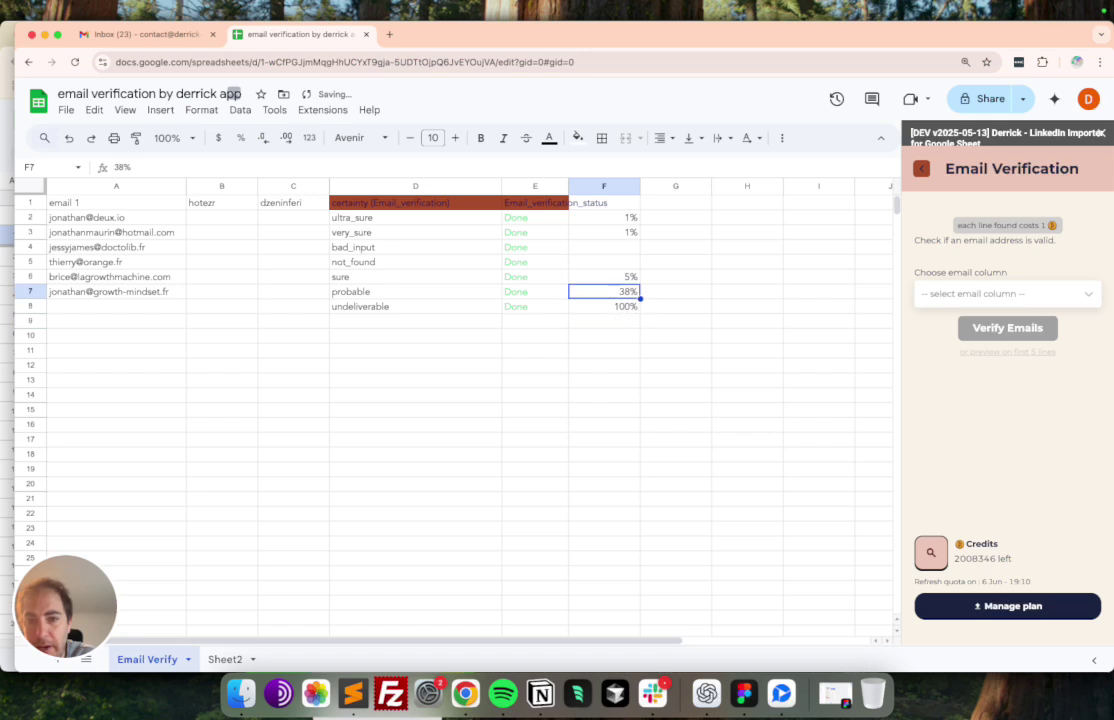
pyautogui.press('Up')
pyautogui.press('Up')
pyautogui.press('Left')
pyautogui.press('Left')
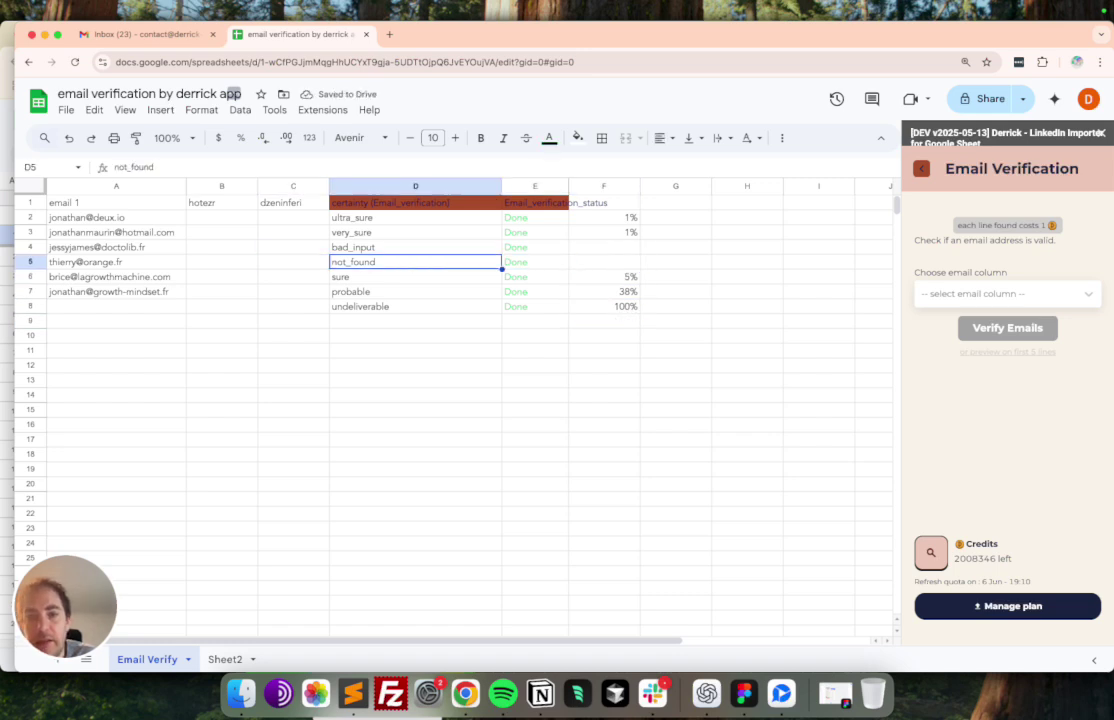
pyautogui.press('Left')
pyautogui.press('Right')
pyautogui.press('Up')
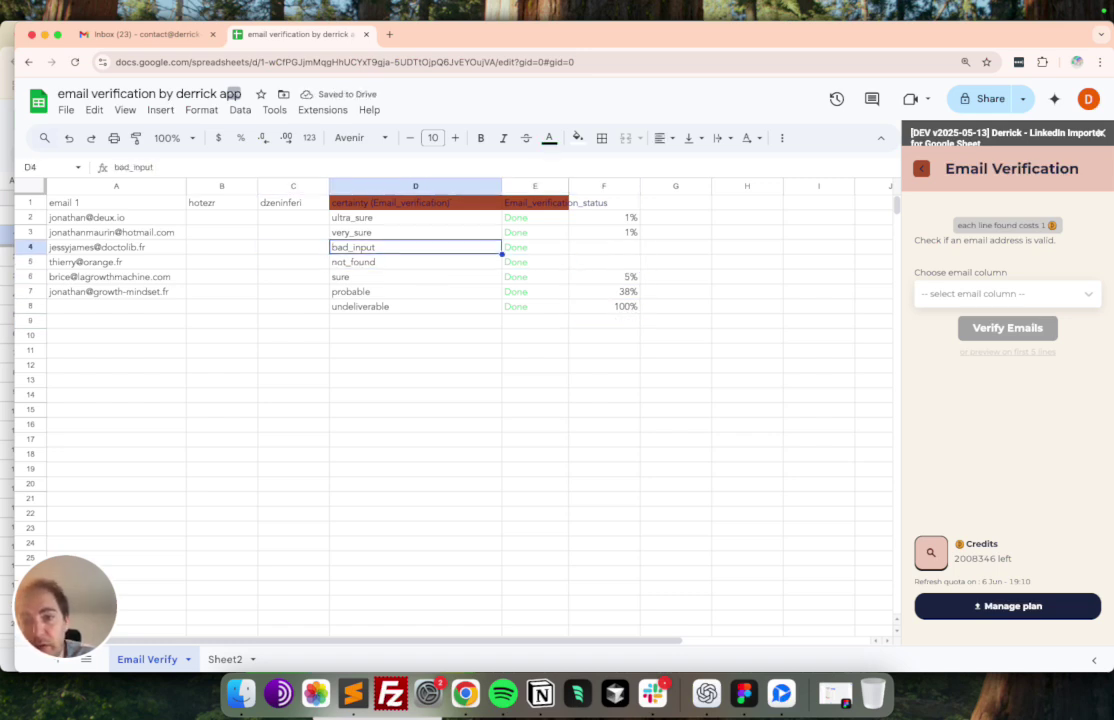
pyautogui.press('Down')
pyautogui.press('Right')
pyautogui.press('Right')
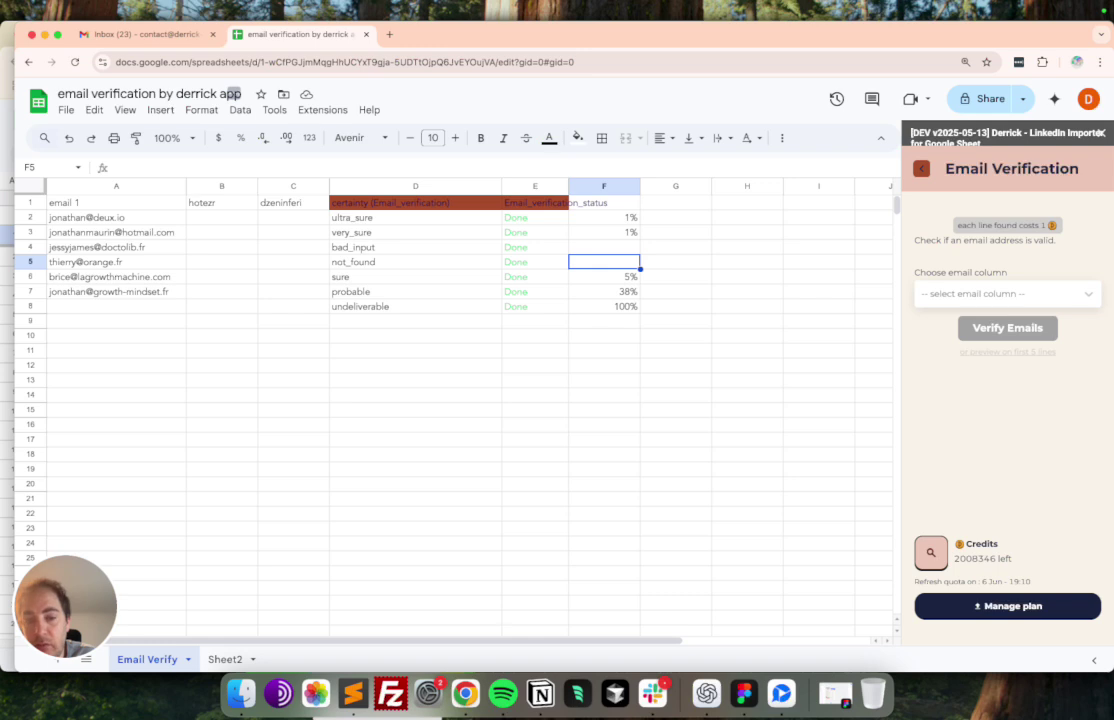
pyautogui.write('?A')
pyautogui.write('NA')
pyautogui.press('Return')
pyautogui.press('Up')
pyautogui.press('Up')
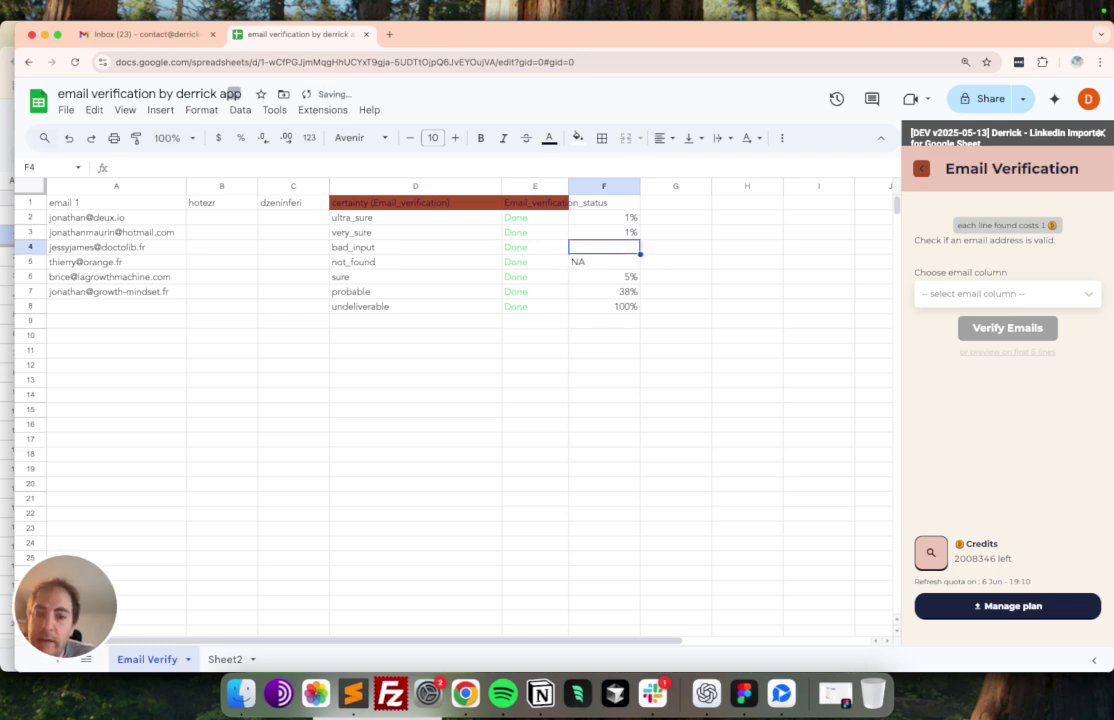
pyautogui.click(606, 186)
pyautogui.press('Delete')
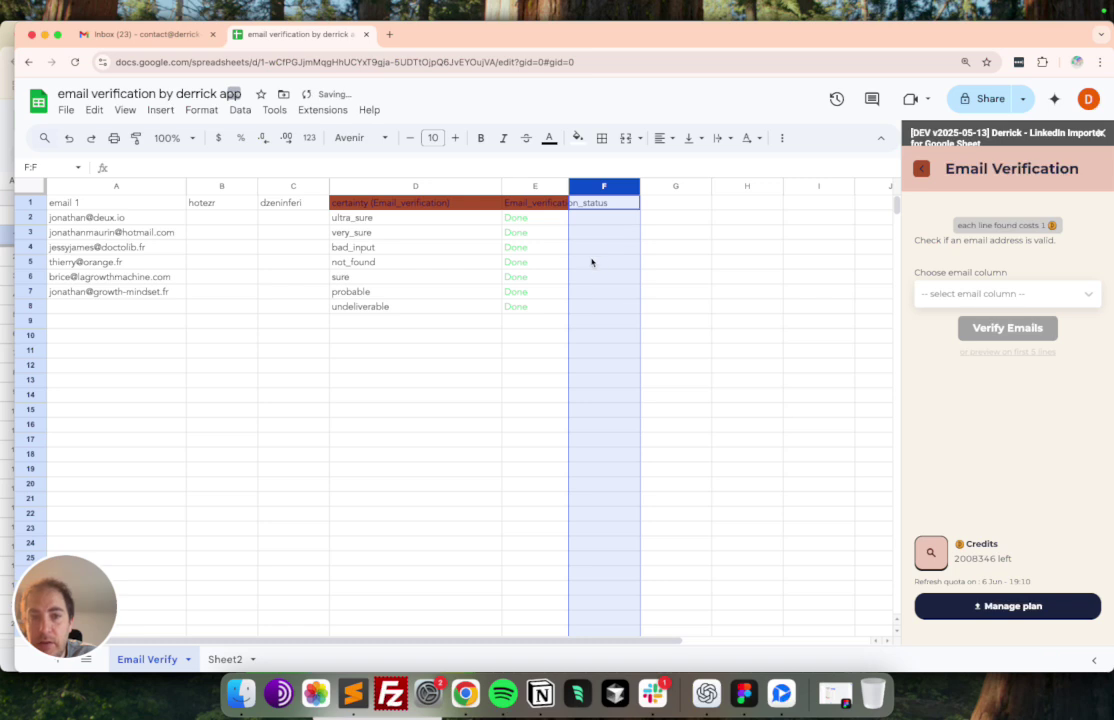
pyautogui.click(576, 262)
pyautogui.click(100, 201)
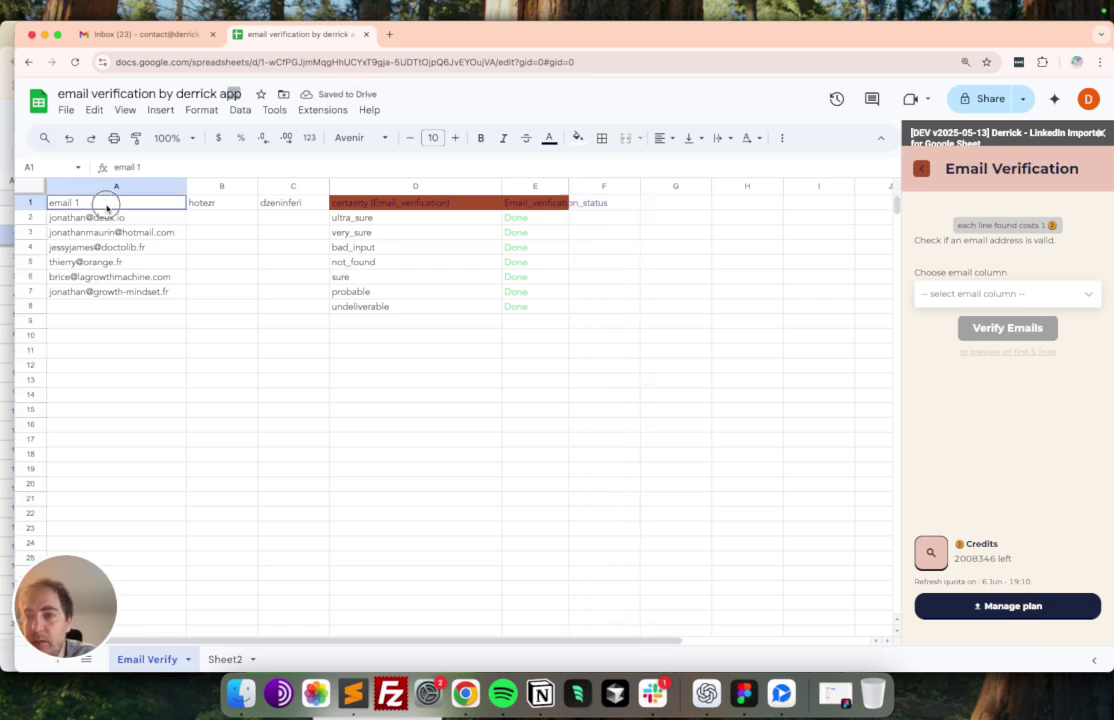
pyautogui.moveTo(412, 218); pyautogui.dragTo(424, 326)
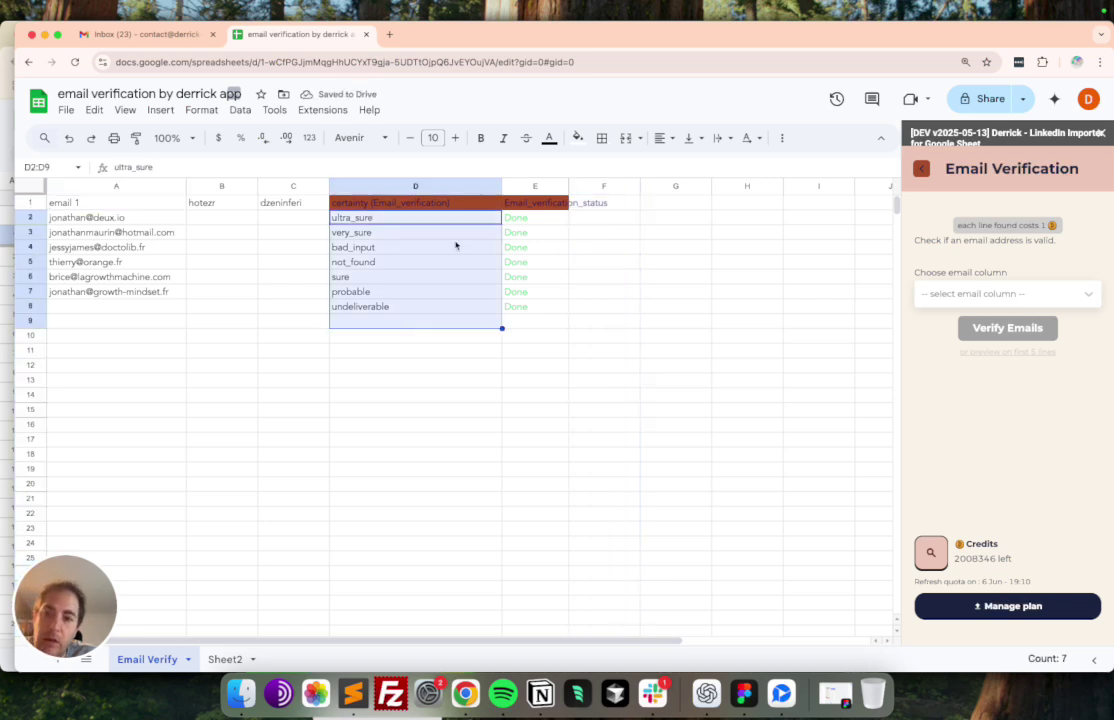
pyautogui.click(470, 201)
pyautogui.click(35, 195)
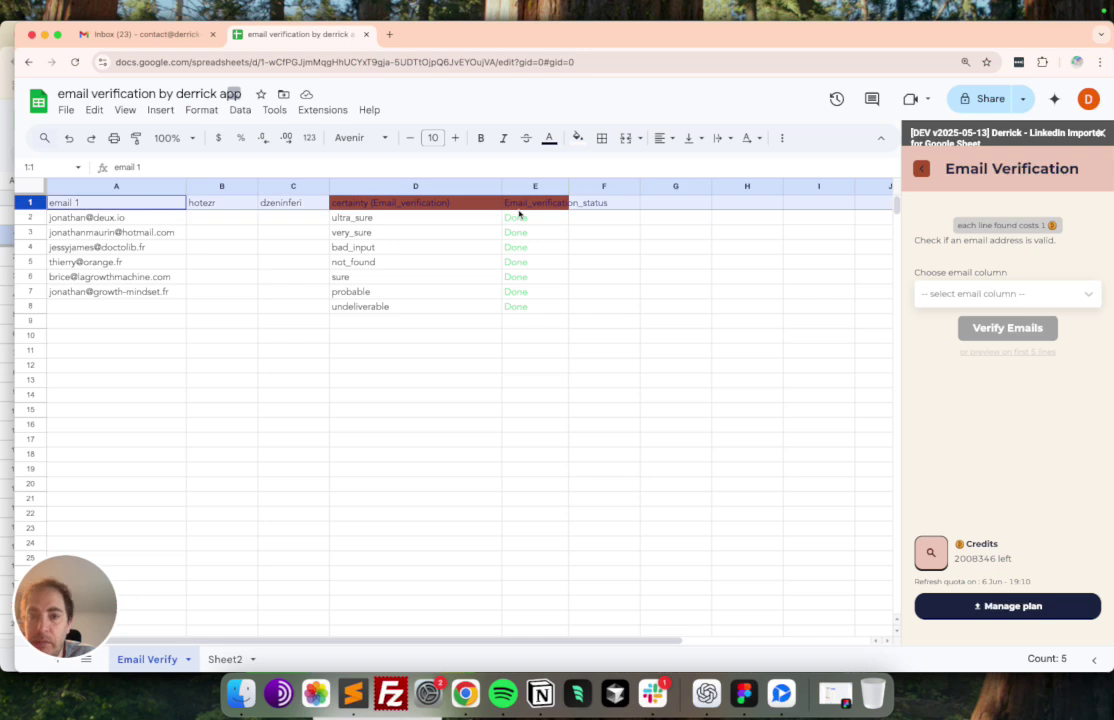
pyautogui.moveTo(450, 218); pyautogui.dragTo(450, 229)
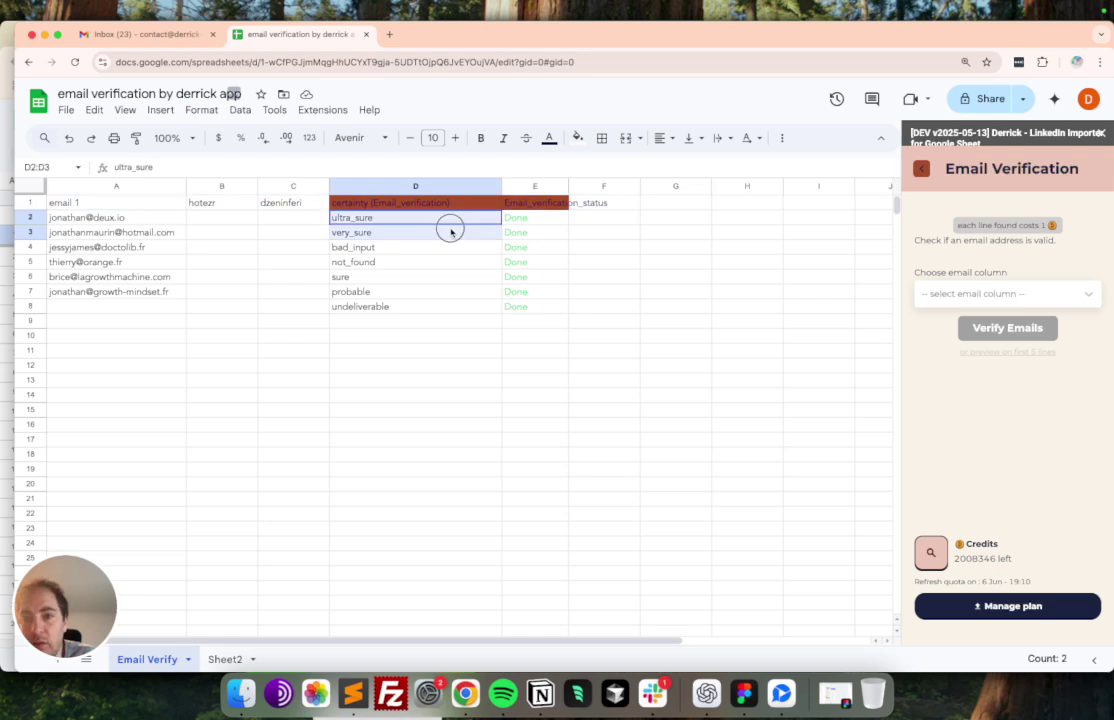
pyautogui.click(385, 276)
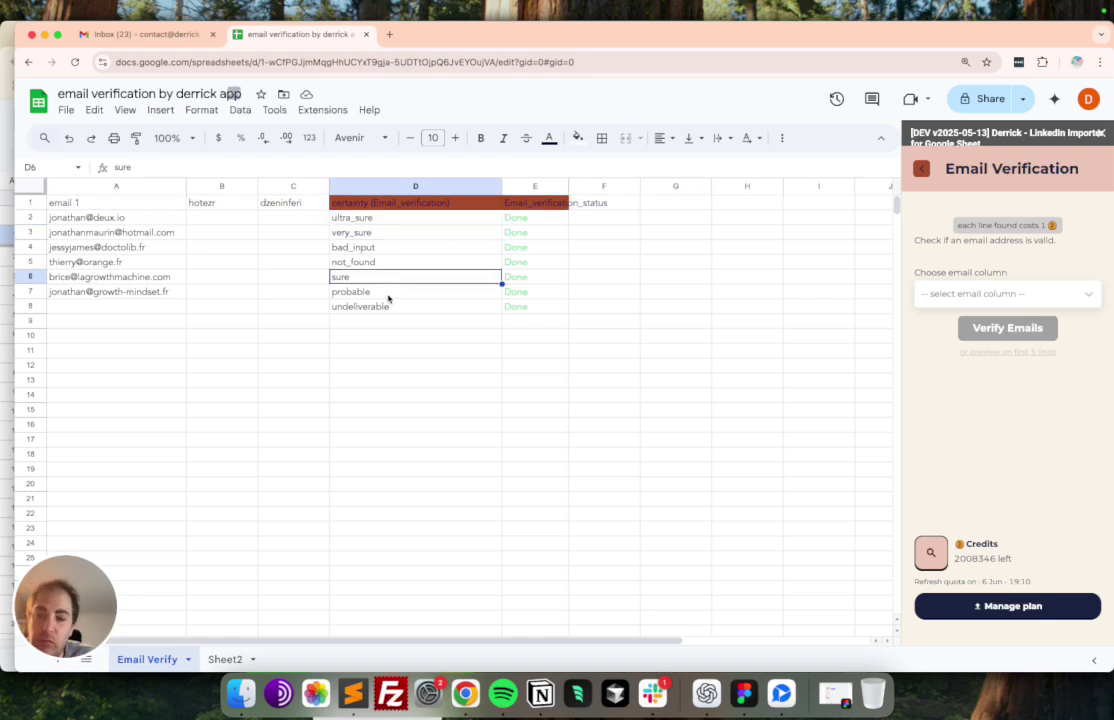
pyautogui.click(354, 293)
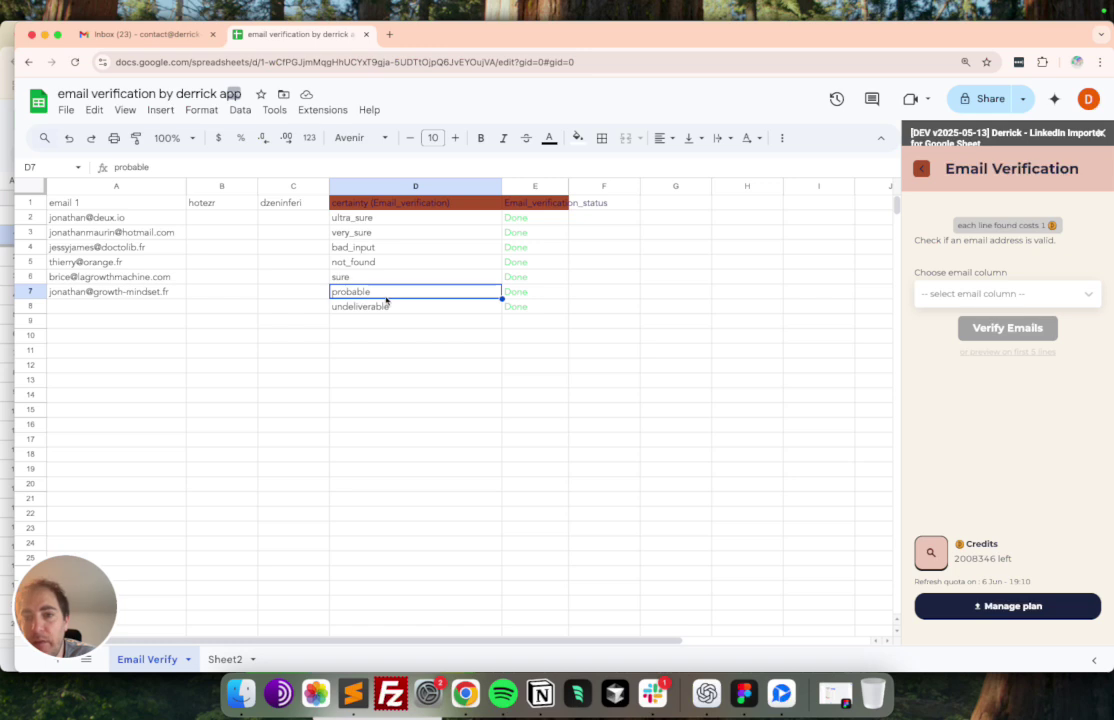